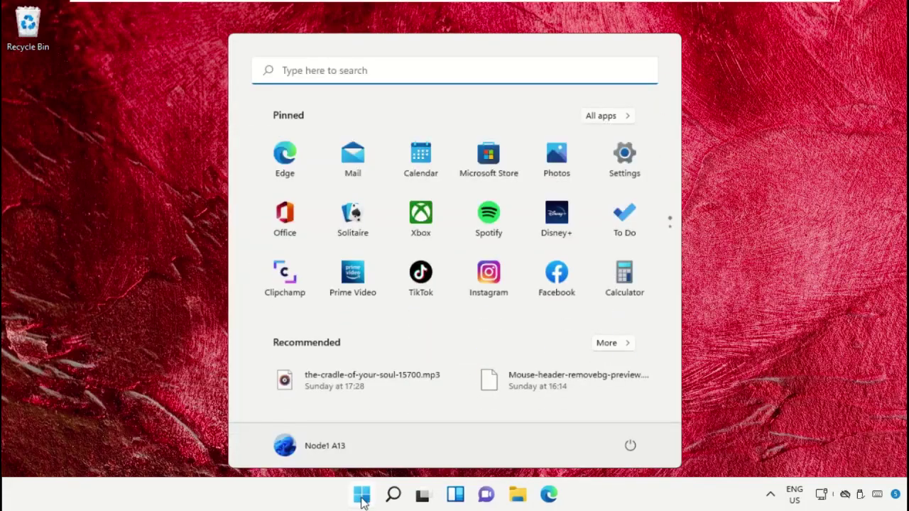
Step: Open Task Manager and start creating a new task
{"action": "type", "text": "task mana"}
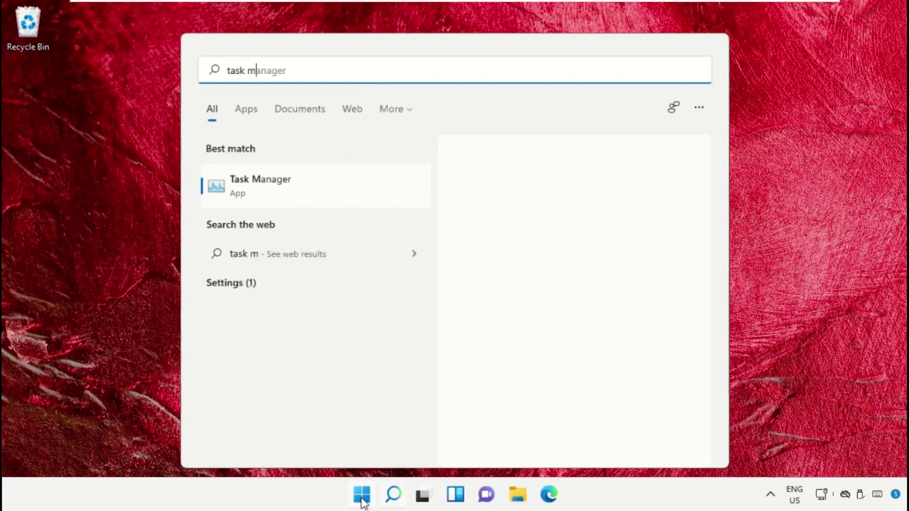
{"action": "left_click", "coordinate": [276, 186]}
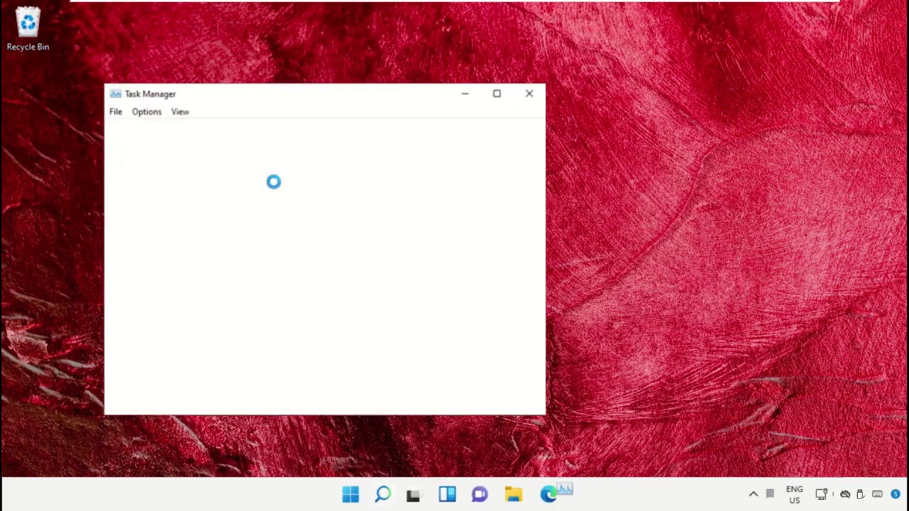
{"action": "left_click", "coordinate": [114, 115]}
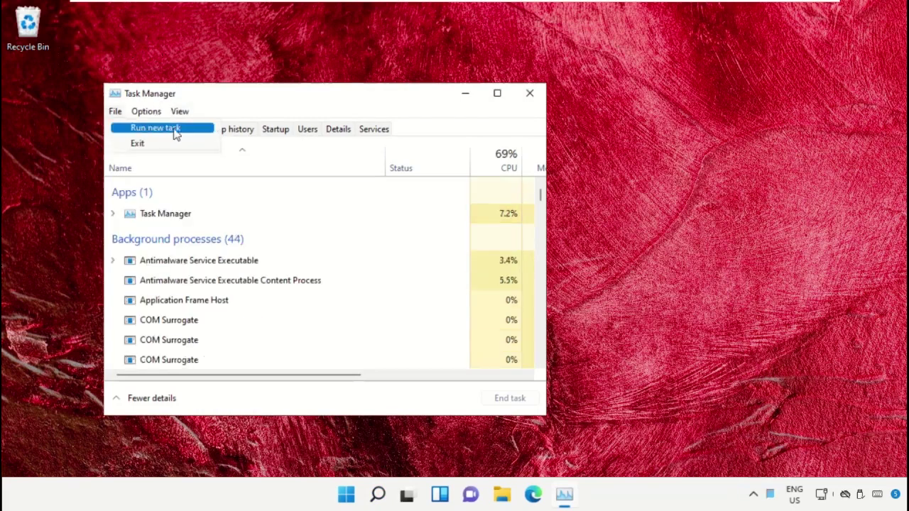
{"action": "left_click", "coordinate": [197, 135]}
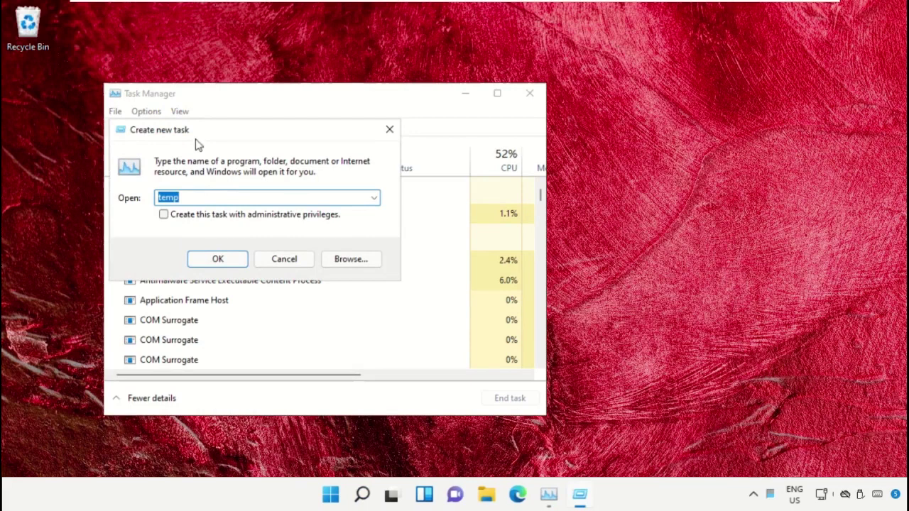
Step: Browse for the new task's program and open Local Disk (C:) from This PC
{"action": "left_click", "coordinate": [348, 260]}
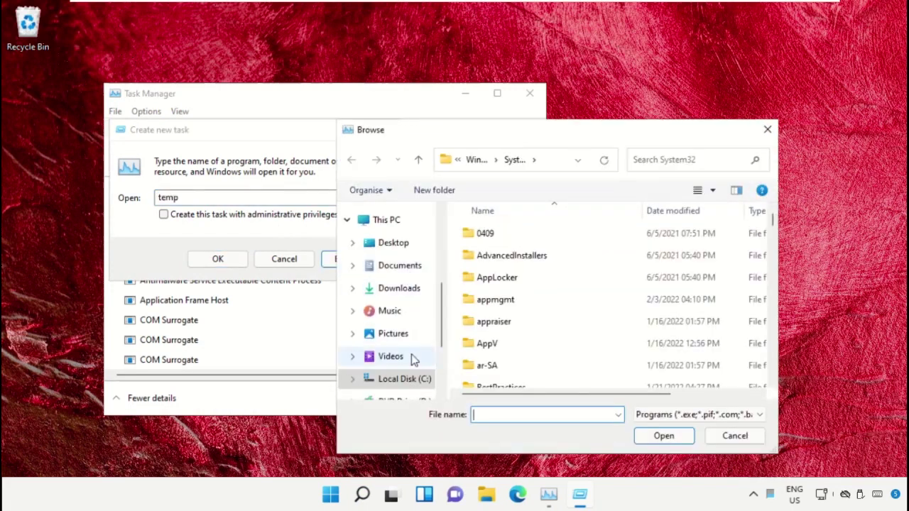
{"action": "scroll", "coordinate": [392, 383], "scroll_direction": "down", "scroll_amount": 1}
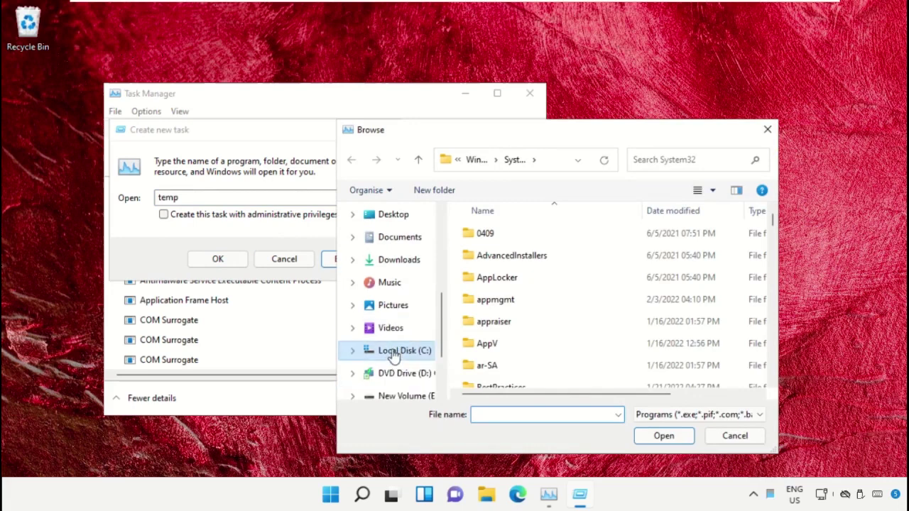
{"action": "left_click", "coordinate": [394, 350]}
{"action": "scroll", "coordinate": [392, 341], "scroll_direction": "up", "scroll_amount": 3}
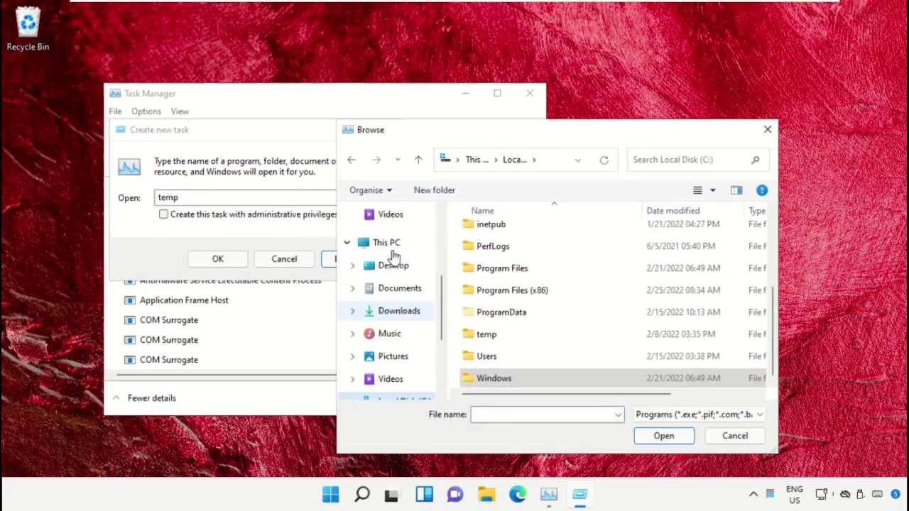
{"action": "left_click", "coordinate": [391, 247]}
{"action": "scroll", "coordinate": [575, 304], "scroll_direction": "up", "scroll_amount": 1}
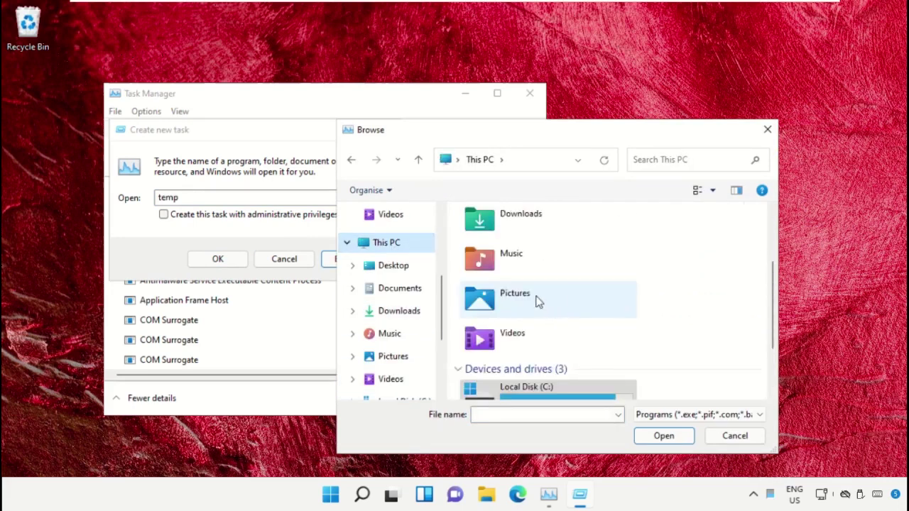
{"action": "scroll", "coordinate": [558, 369], "scroll_direction": "down", "scroll_amount": 1}
{"action": "double_click", "coordinate": [562, 304]}
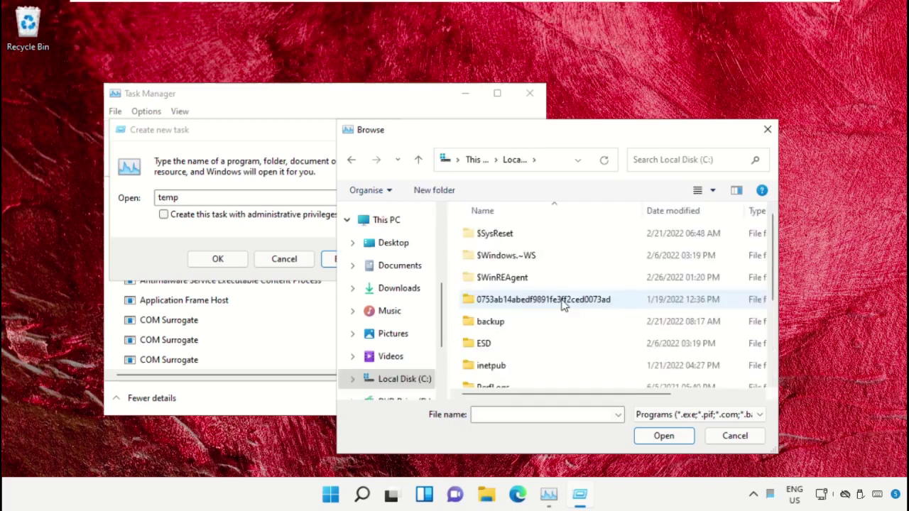
Step: Open the Windows folder on the C: drive and go into its System32 folder
{"action": "scroll", "coordinate": [532, 277], "scroll_direction": "down", "scroll_amount": 2}
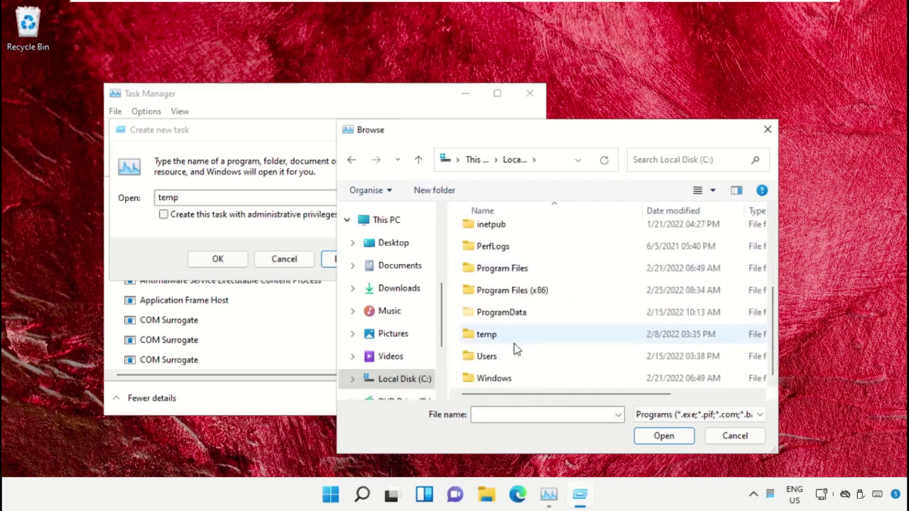
{"action": "double_click", "coordinate": [501, 379]}
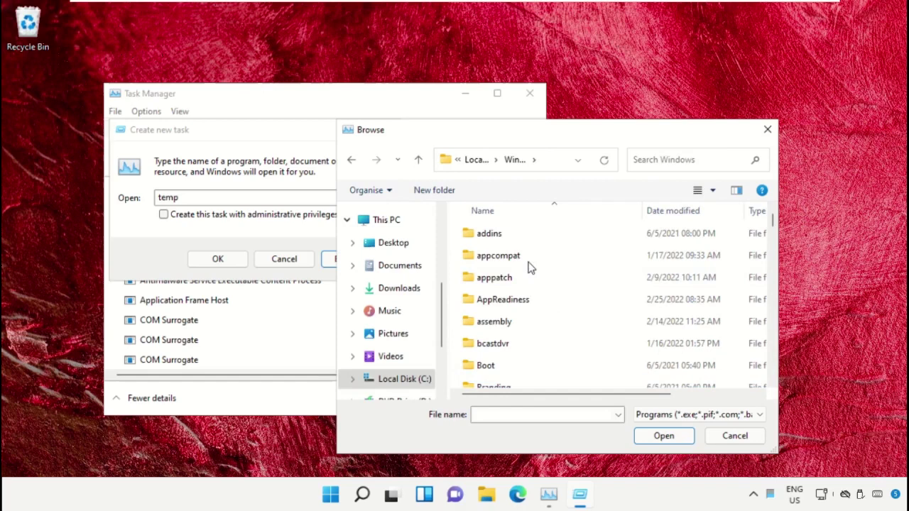
{"action": "scroll", "coordinate": [529, 266], "scroll_direction": "down", "scroll_amount": 3}
{"action": "scroll", "coordinate": [528, 284], "scroll_direction": "down", "scroll_amount": 12}
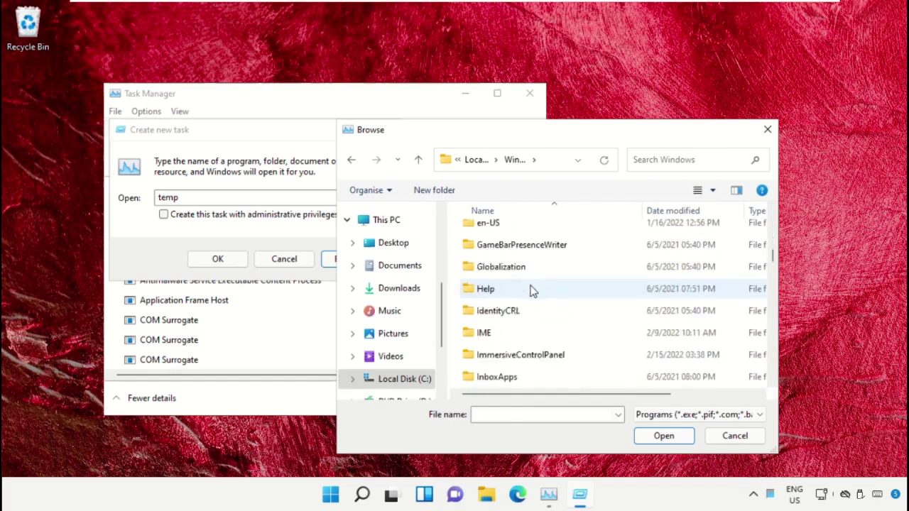
{"action": "scroll", "coordinate": [523, 340], "scroll_direction": "down", "scroll_amount": 10}
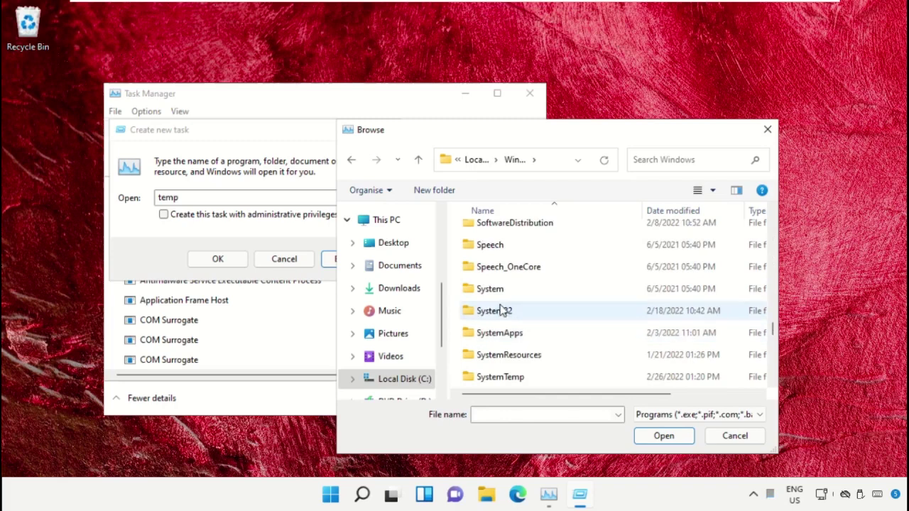
{"action": "double_click", "coordinate": [503, 310]}
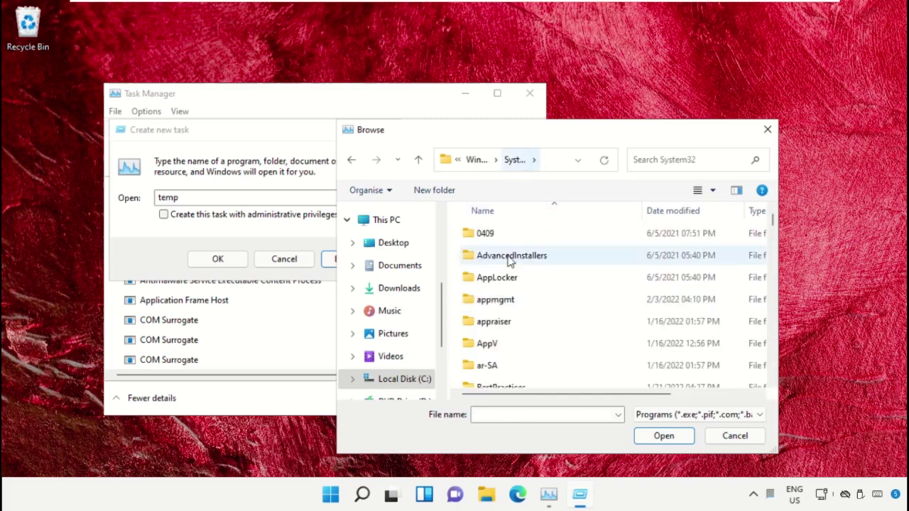
Step: Choose cmd.exe in the System32 folder as the program for the new task
{"action": "scroll", "coordinate": [538, 319], "scroll_direction": "down", "scroll_amount": 2}
{"action": "scroll", "coordinate": [536, 318], "scroll_direction": "down", "scroll_amount": 10}
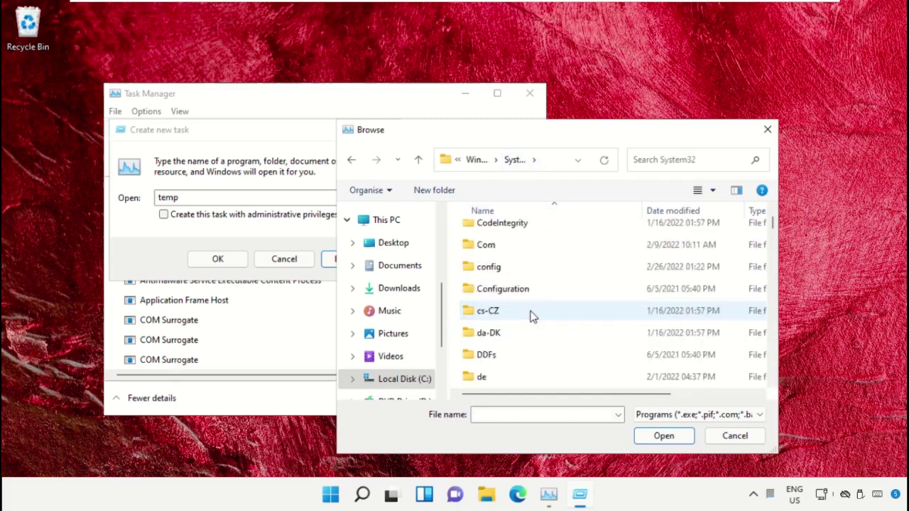
{"action": "scroll", "coordinate": [534, 308], "scroll_direction": "down", "scroll_amount": 4}
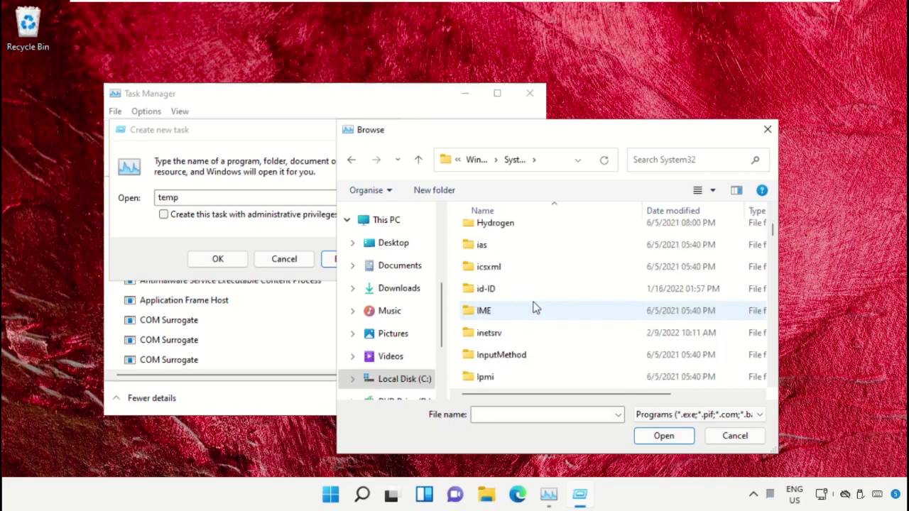
{"action": "type", "text": "cmd.exe"}
{"action": "scroll", "coordinate": [536, 307], "scroll_direction": "up", "scroll_amount": 1}
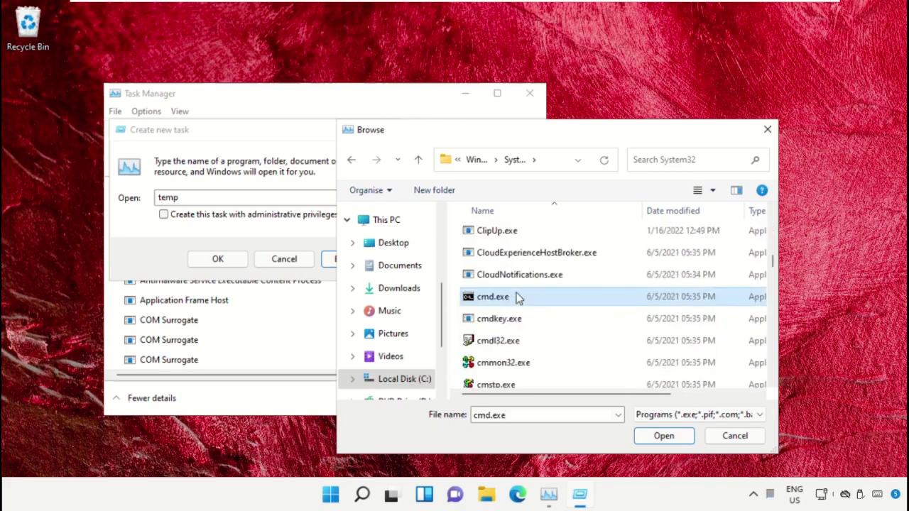
{"action": "left_click", "coordinate": [650, 440]}
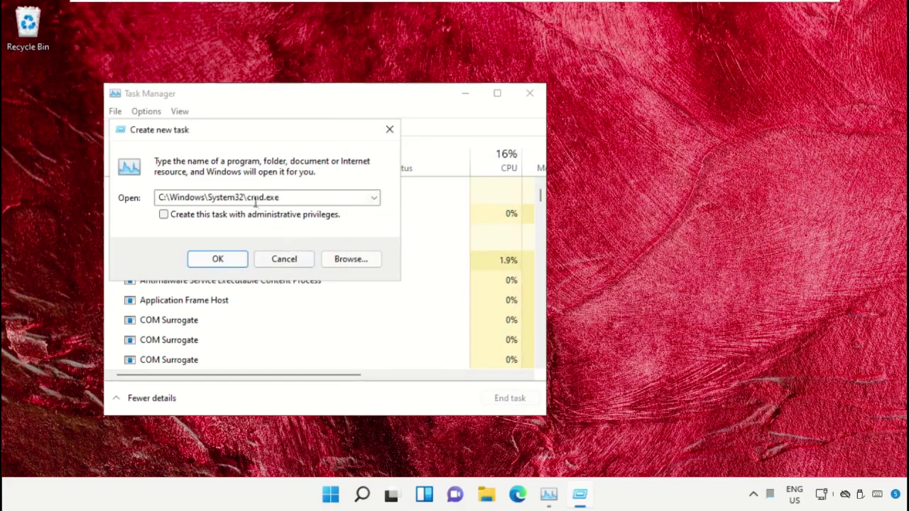
Step: Run the cmd.exe task with administrative privileges and minimize Task Manager
{"action": "left_click", "coordinate": [163, 216]}
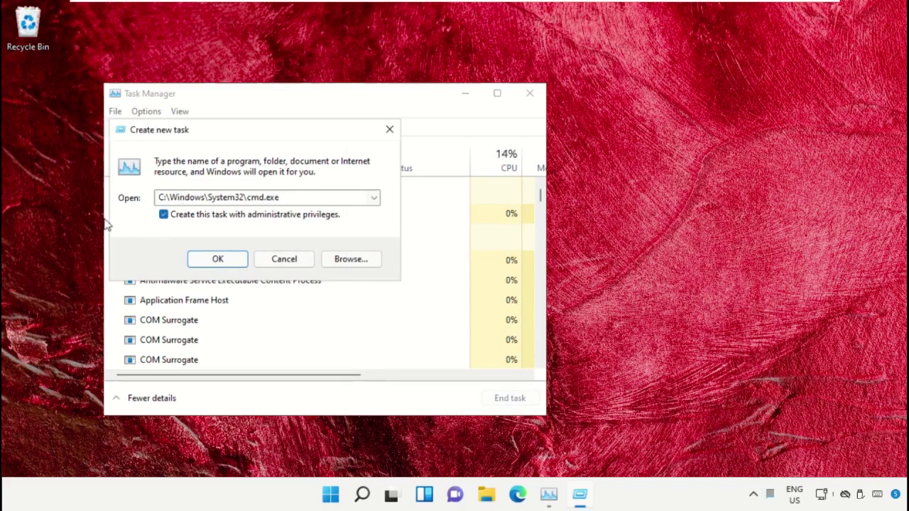
{"action": "left_click", "coordinate": [218, 260]}
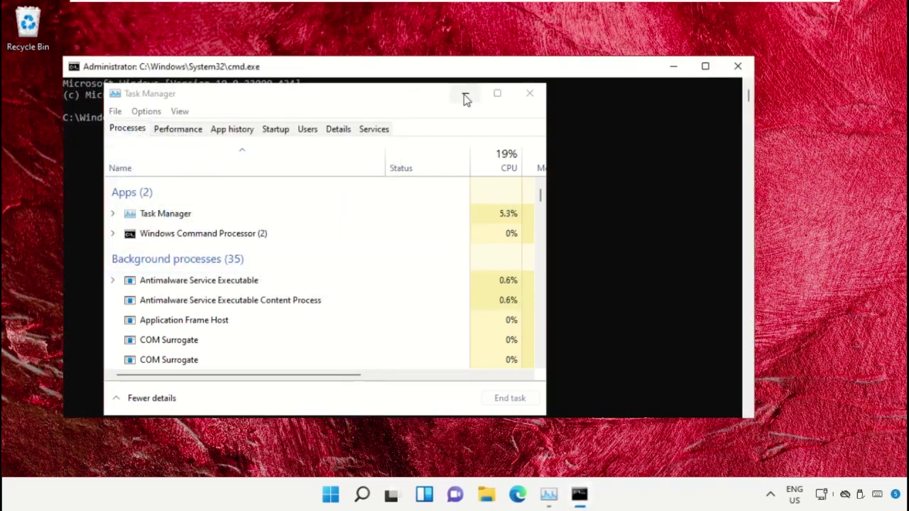
{"action": "left_click", "coordinate": [465, 97]}
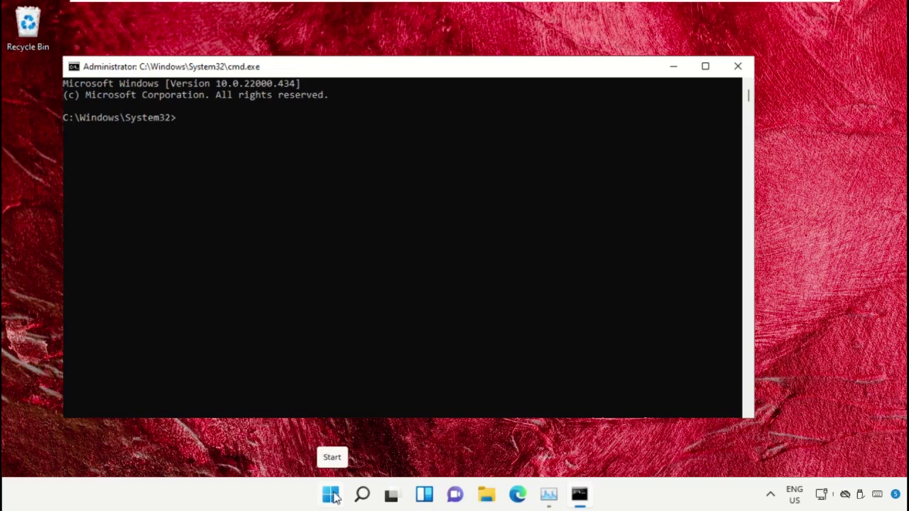
Step: Minimize the Command Prompt window and launch Google Chrome
{"action": "left_click", "coordinate": [676, 69]}
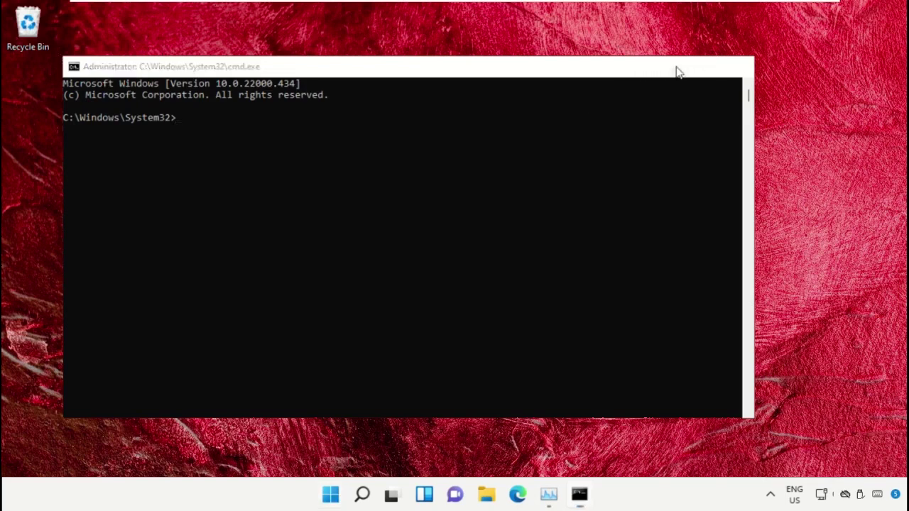
{"action": "left_click", "coordinate": [332, 495]}
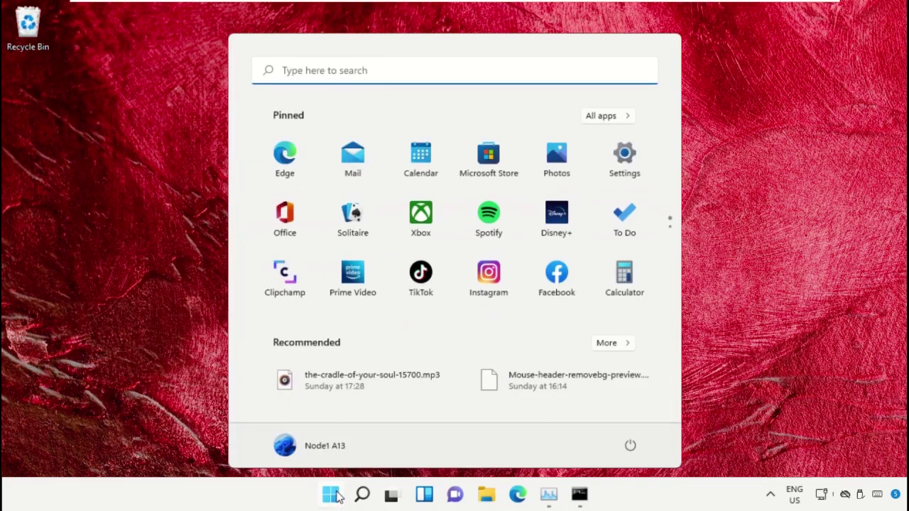
{"action": "type", "text": "Chrome"}
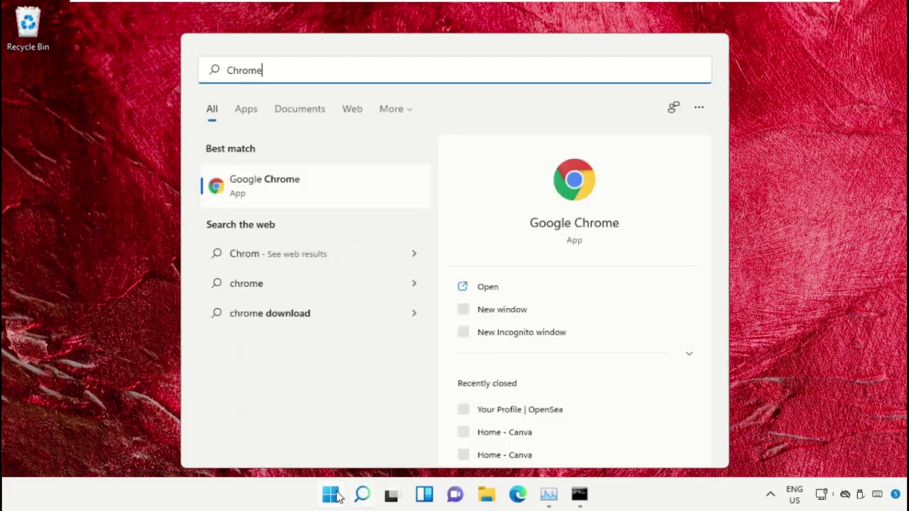
{"action": "left_click", "coordinate": [282, 186]}
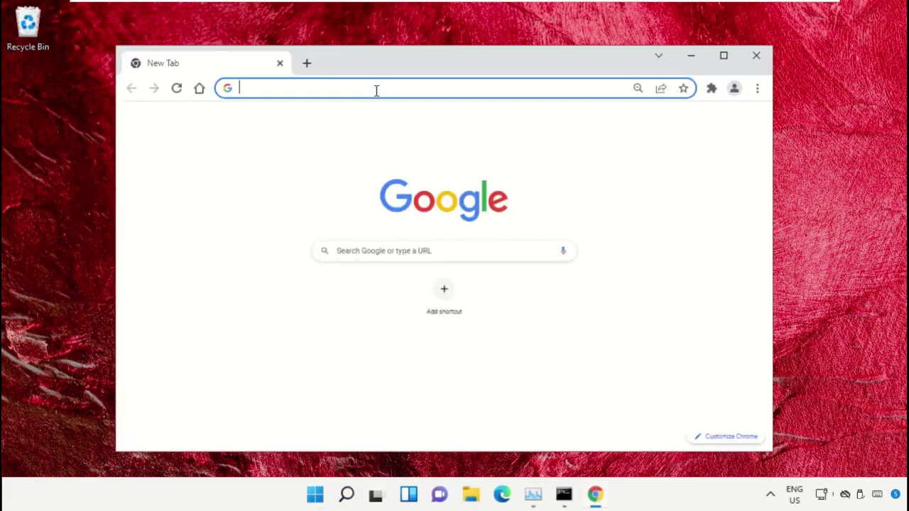
Step: Go to google.com using the address suggestion for "google"
{"action": "type", "text": "google"}
{"action": "key", "text": "Down"}
{"action": "key", "text": "Down"}
{"action": "key", "text": "Down"}
{"action": "key", "text": "Down"}
{"action": "key", "text": "Down"}
{"action": "key", "text": "Down"}
{"action": "key", "text": "Down"}
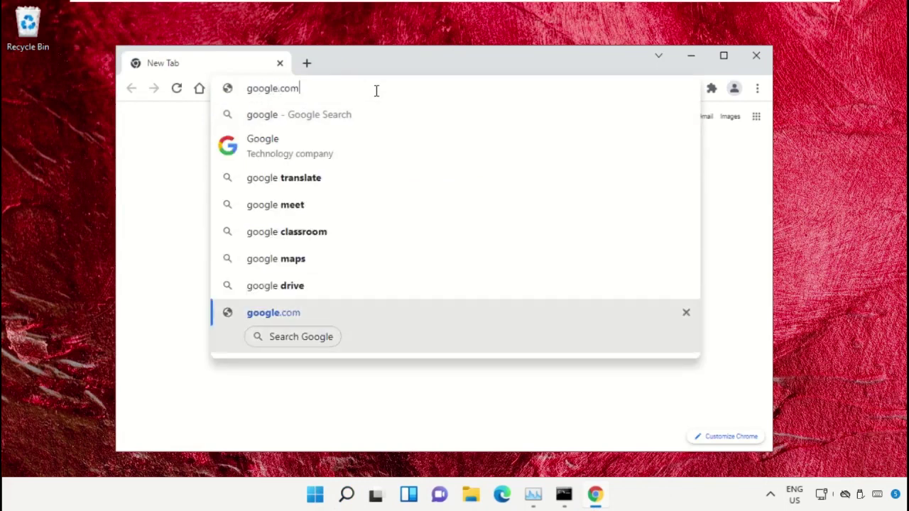
{"action": "key", "text": "Return"}
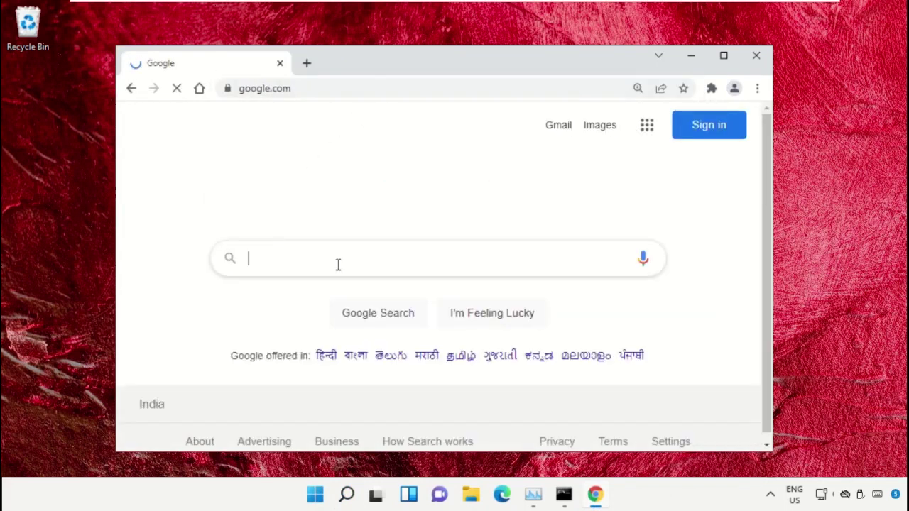
Step: Search Google for "hows.tech windows commands" and open the Important Windows Commands page on Hows.tech
{"action": "type", "text": "ho"}
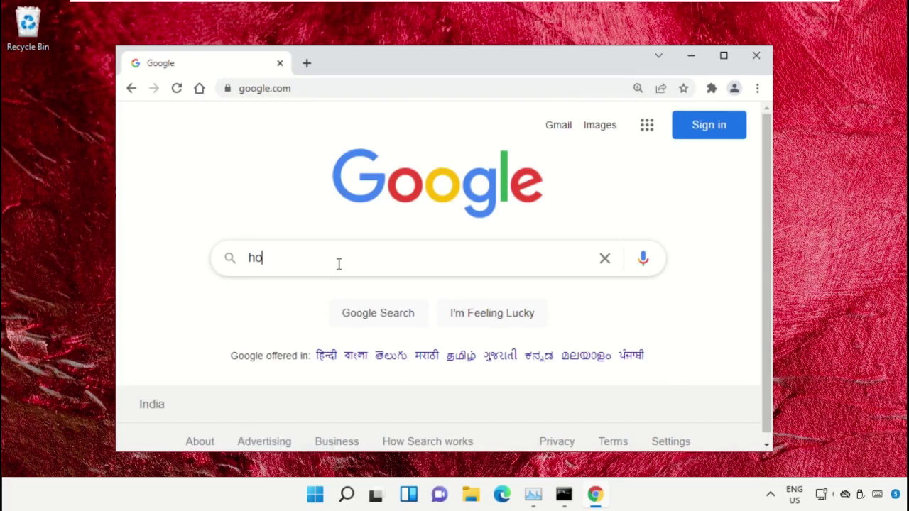
{"action": "type", "text": "ws.tech"}
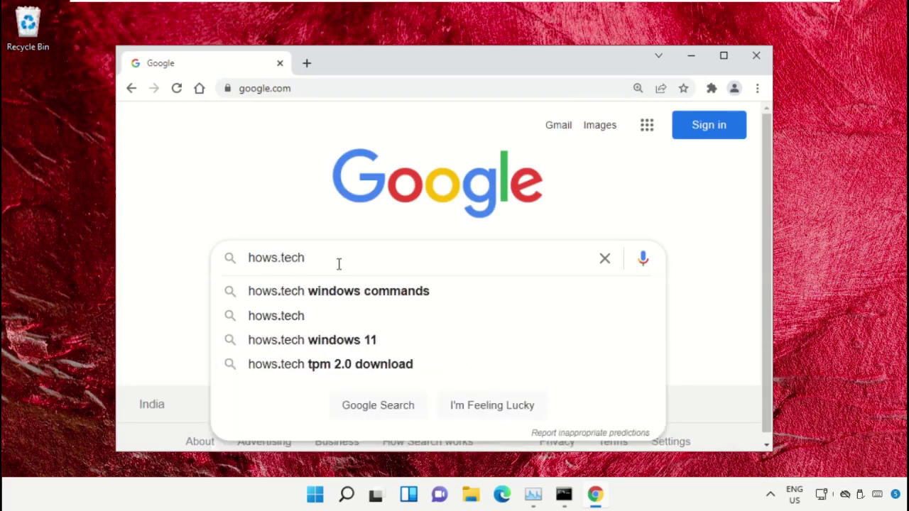
{"action": "key", "text": "Down"}
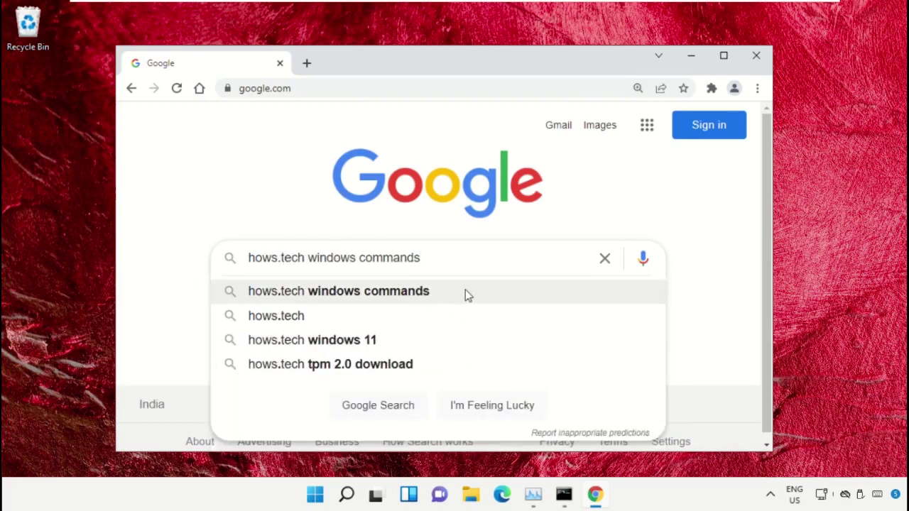
{"action": "key", "text": "Return"}
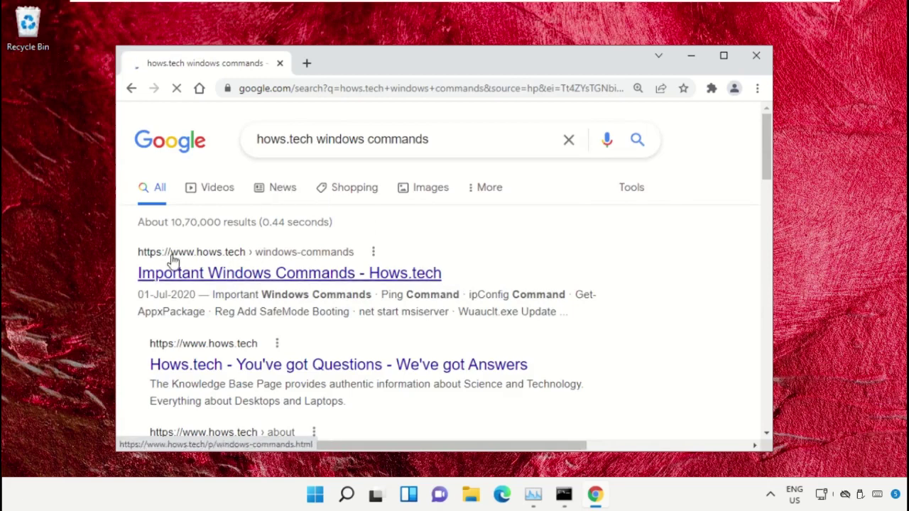
{"action": "left_click", "coordinate": [217, 276]}
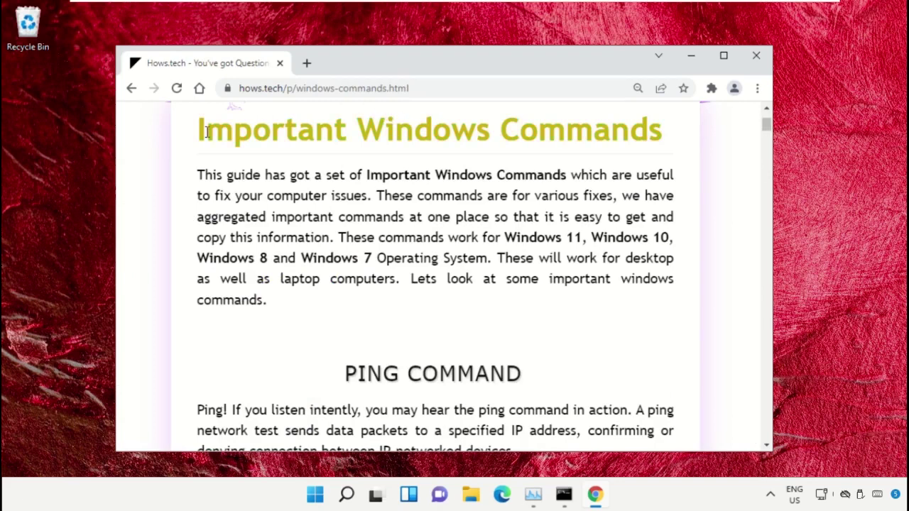
Step: Copy the sfc /scanfile=c:\windows\system32\ieframe.dll command listed as Command 12 in the SFC section of the page
{"action": "left_click_drag", "start_coordinate": [653, 135], "coordinate": [188, 144]}
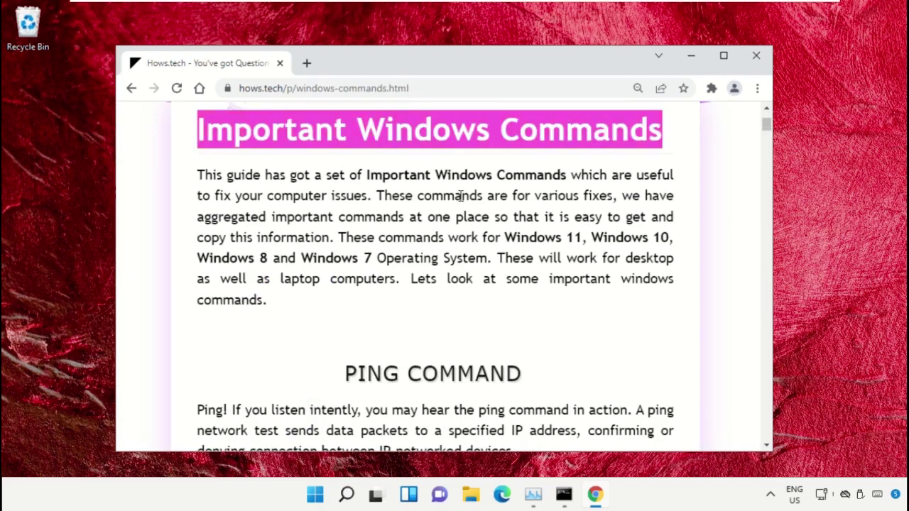
{"action": "left_click", "coordinate": [505, 210]}
{"action": "scroll", "coordinate": [497, 220], "scroll_direction": "down", "scroll_amount": 7}
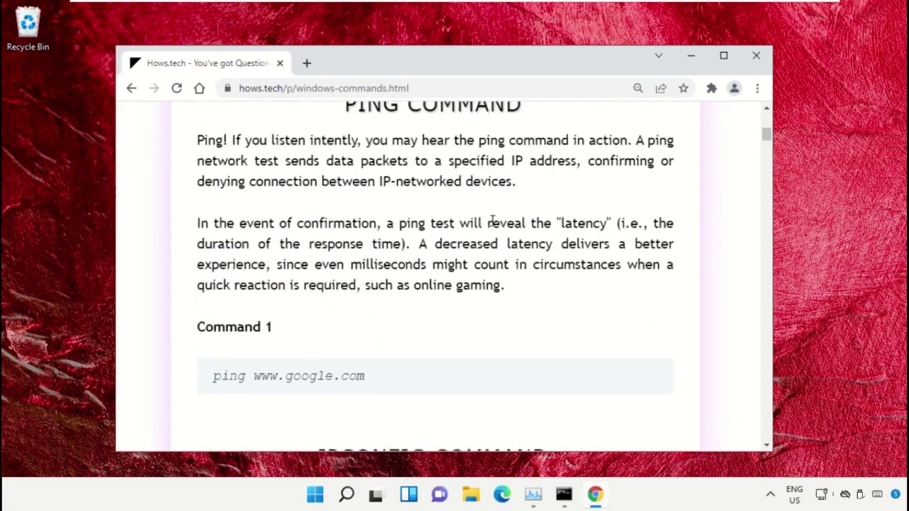
{"action": "scroll", "coordinate": [419, 225], "scroll_direction": "down", "scroll_amount": 9}
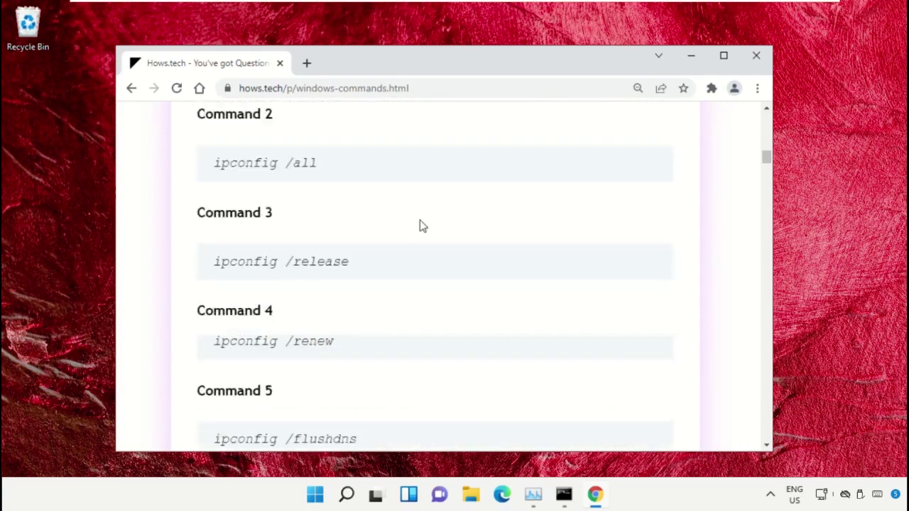
{"action": "scroll", "coordinate": [420, 224], "scroll_direction": "down", "scroll_amount": 10}
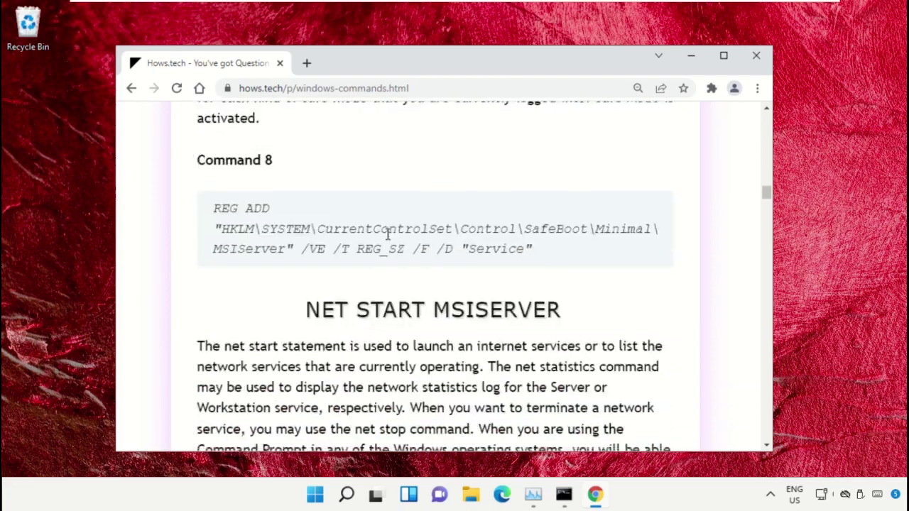
{"action": "scroll", "coordinate": [387, 238], "scroll_direction": "down", "scroll_amount": 10}
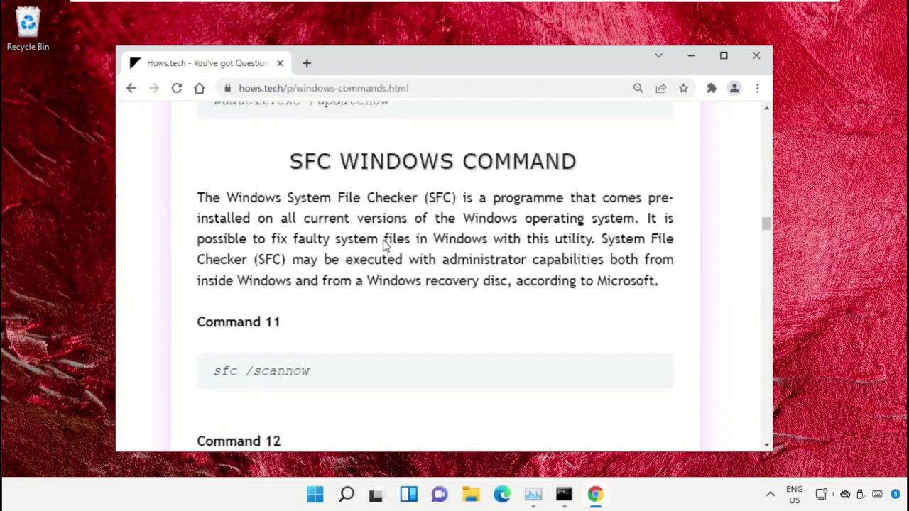
{"action": "scroll", "coordinate": [298, 250], "scroll_direction": "down", "scroll_amount": 1}
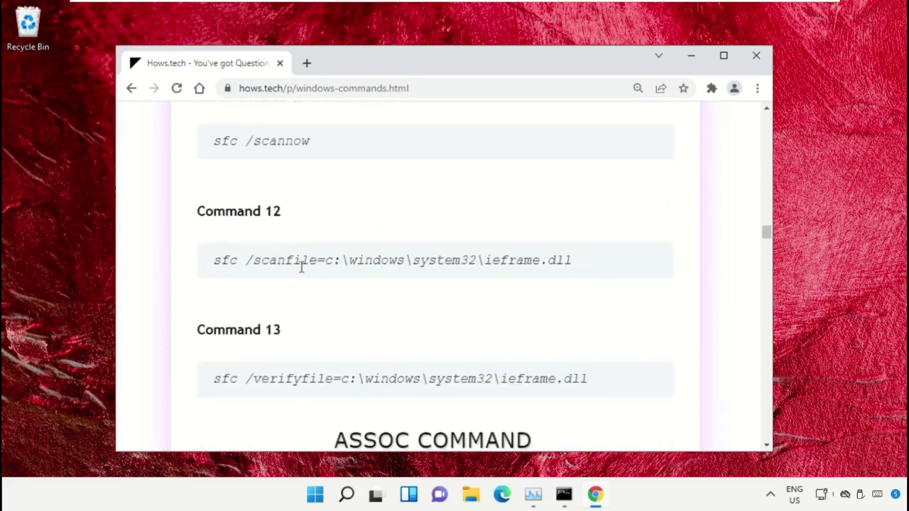
{"action": "triple_click", "coordinate": [318, 259]}
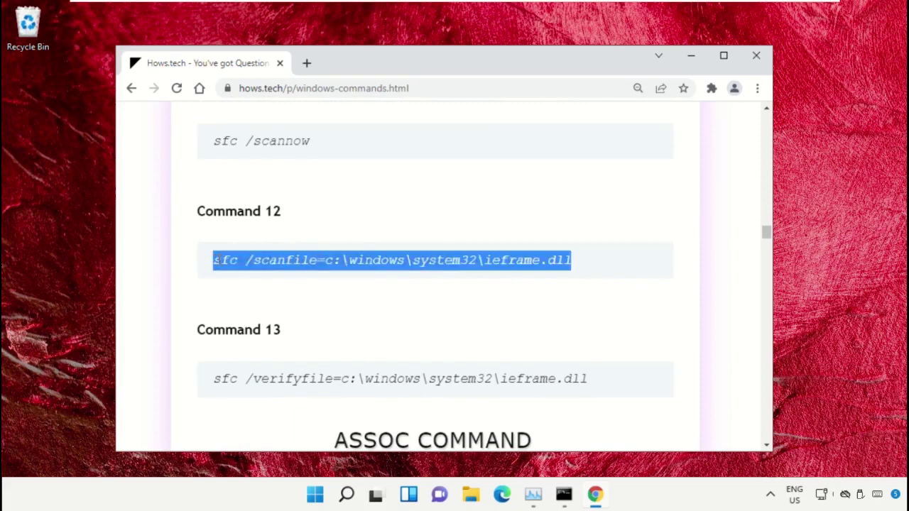
{"action": "left_click", "coordinate": [500, 277]}
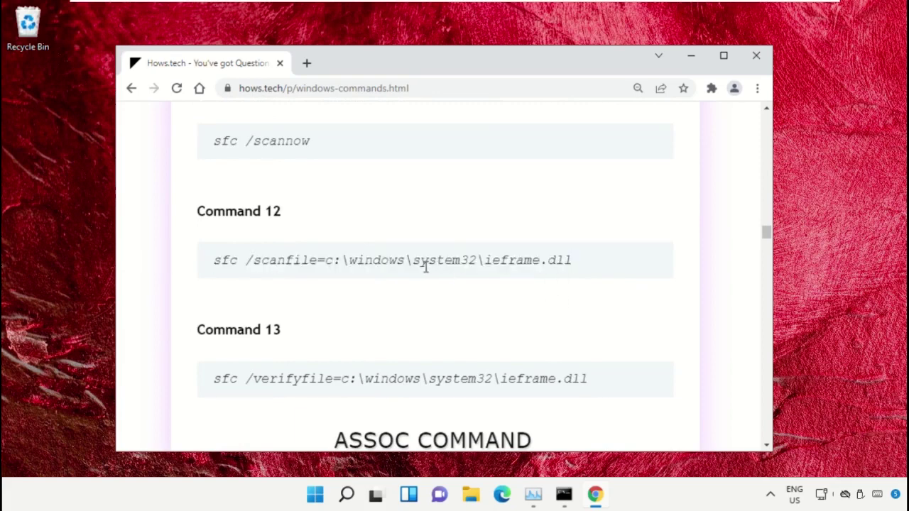
{"action": "triple_click", "coordinate": [361, 261]}
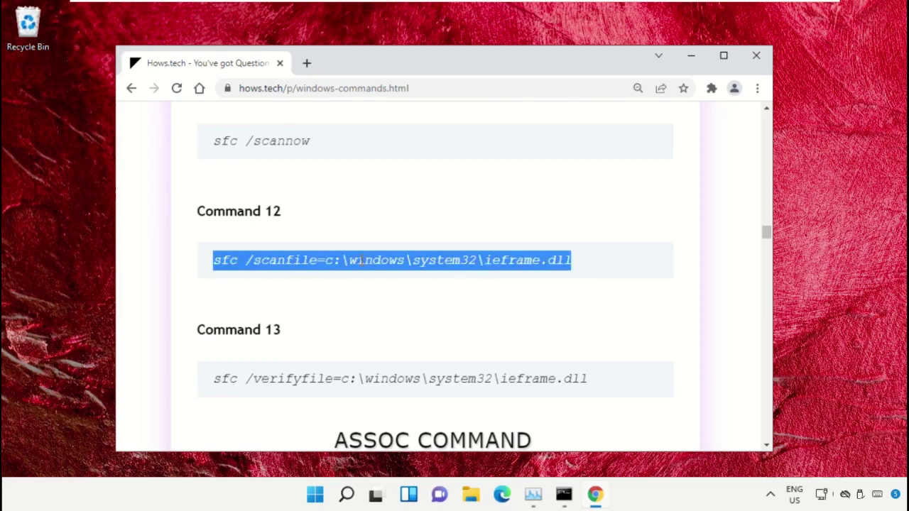
{"action": "right_click", "coordinate": [362, 261]}
{"action": "left_click", "coordinate": [395, 276]}
Step: Switch to the administrator Command Prompt and run sfc /scanfile=c:\windows\system32\ieframe.dll
{"action": "left_click", "coordinate": [564, 495]}
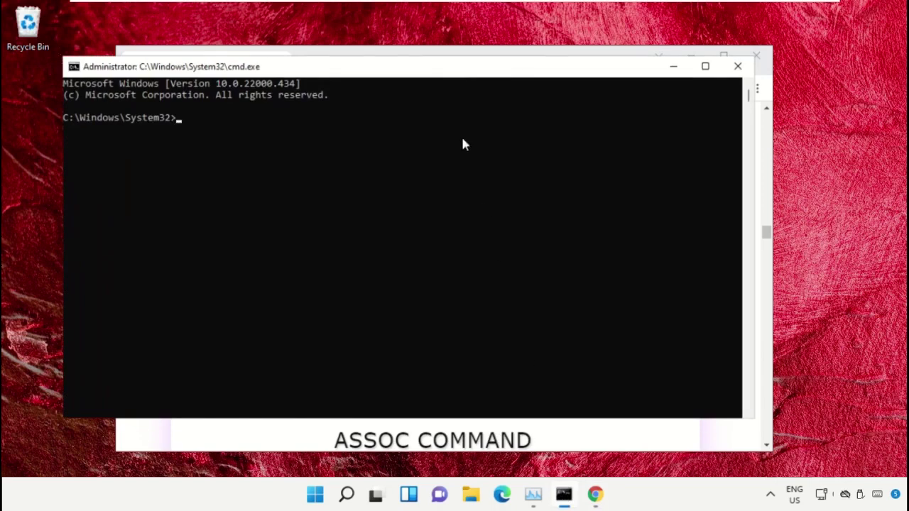
{"action": "left_click_drag", "start_coordinate": [425, 73], "coordinate": [466, 90]}
{"action": "type", "text": "sfc /scanfile=c:\\windows\\system32\\ieframe.dll"}
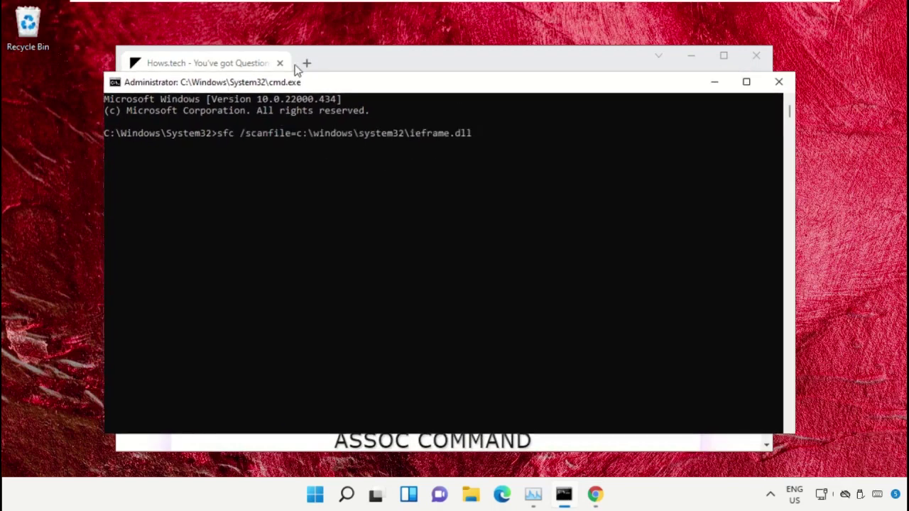
{"action": "key", "text": "Return"}
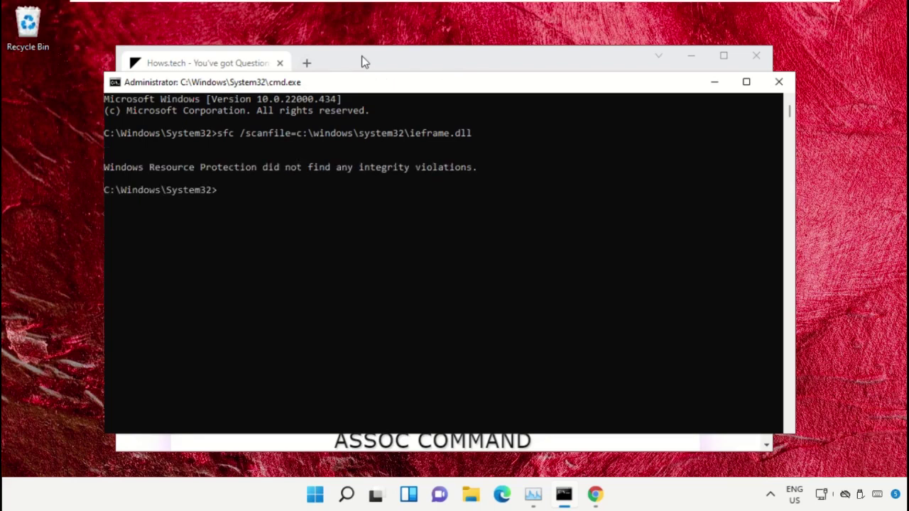
Step: Return to the Hows.tech page in Chrome and copy Command 13, sfc /verifyfile=c:\windows\system32\ieframe.dll
{"action": "left_click", "coordinate": [361, 62]}
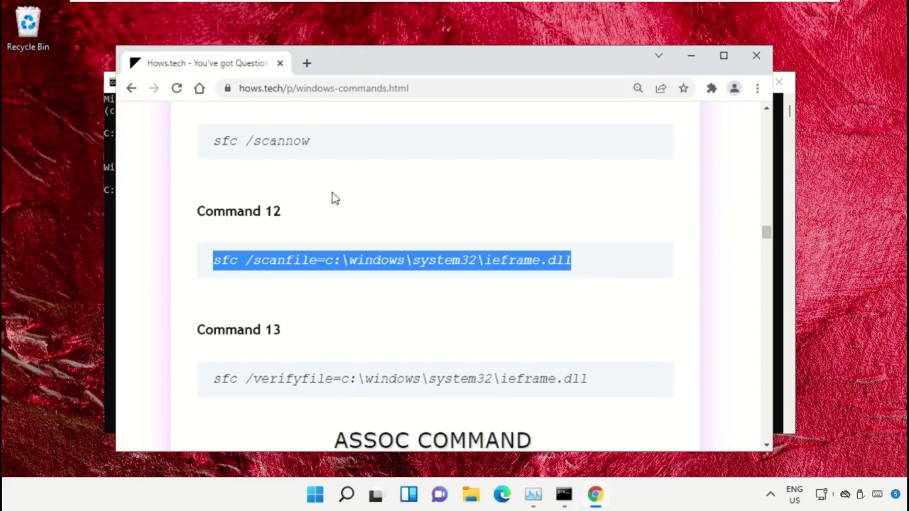
{"action": "scroll", "coordinate": [312, 284], "scroll_direction": "down", "scroll_amount": 1}
{"action": "triple_click", "coordinate": [295, 312]}
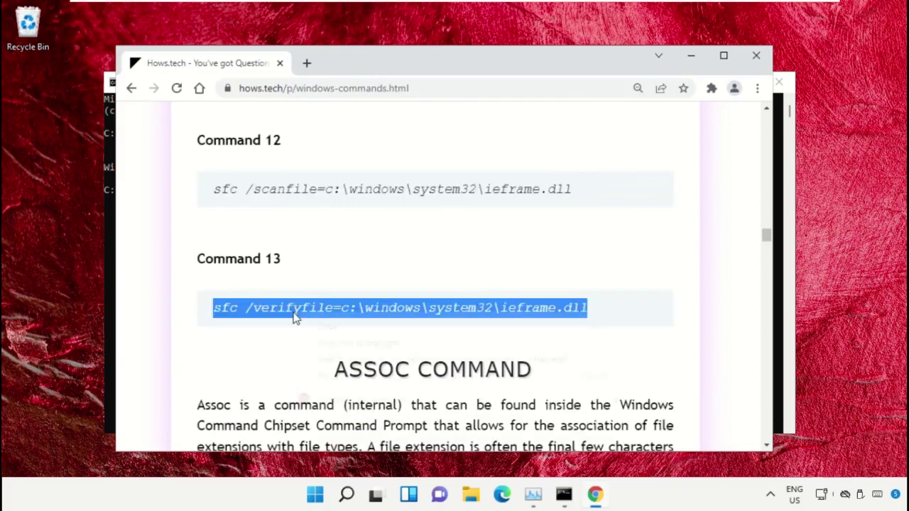
{"action": "right_click", "coordinate": [294, 314]}
{"action": "left_click", "coordinate": [358, 324]}
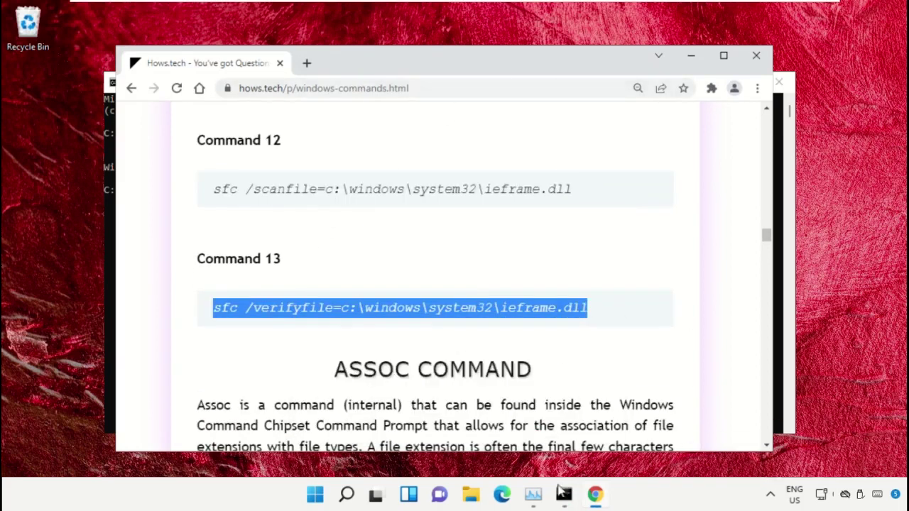
Step: Run the copied sfc /verifyfile=c:\windows\system32\ieframe.dll command in the Command Prompt and close that window
{"action": "left_click", "coordinate": [564, 495]}
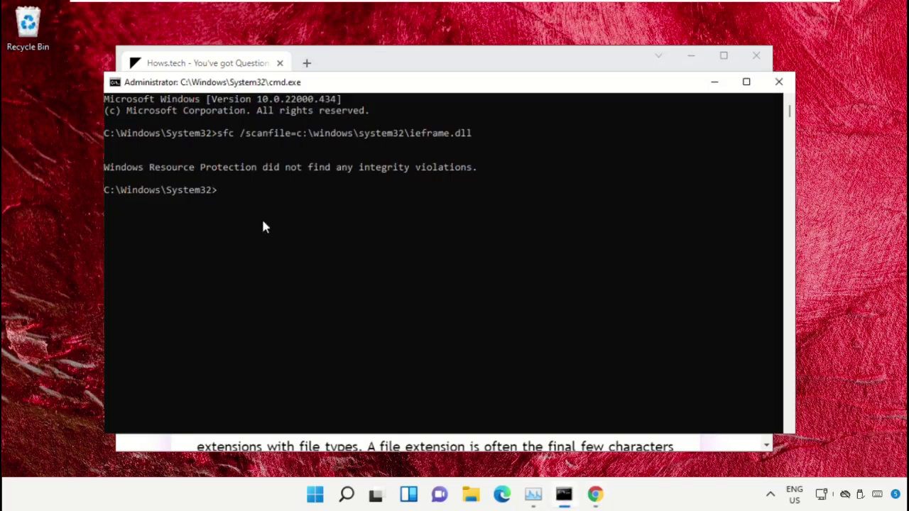
{"action": "key", "text": "ctrl+v"}
{"action": "key", "text": "Return"}
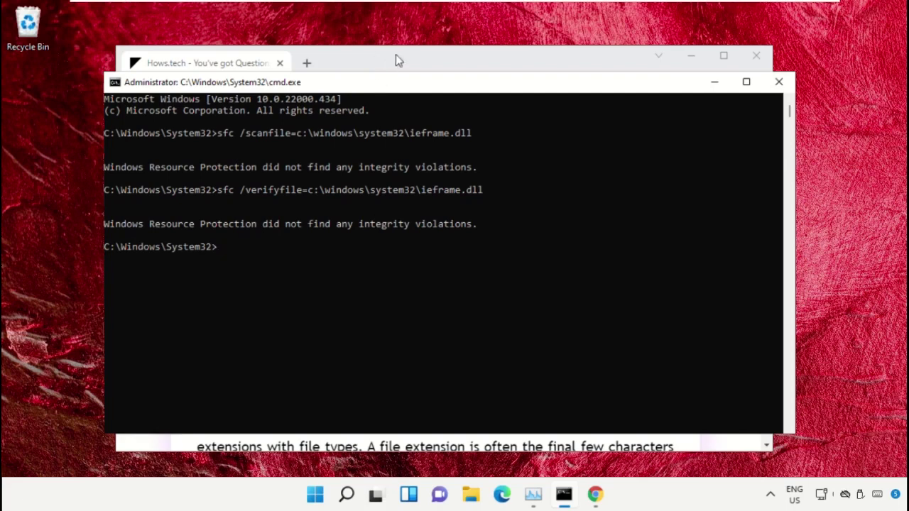
{"action": "left_click", "coordinate": [780, 84]}
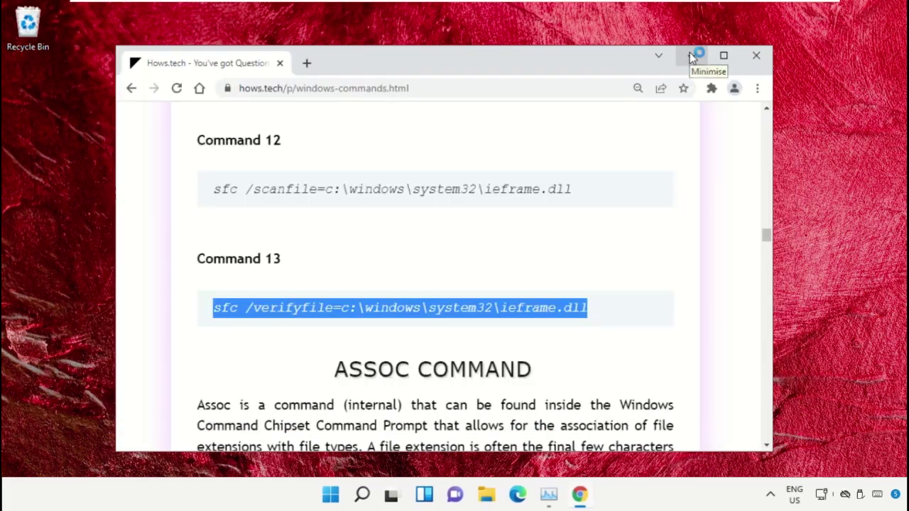
Step: Minimize Chrome, open Device Manager and move its window towards the middle of the desktop
{"action": "left_click", "coordinate": [692, 57]}
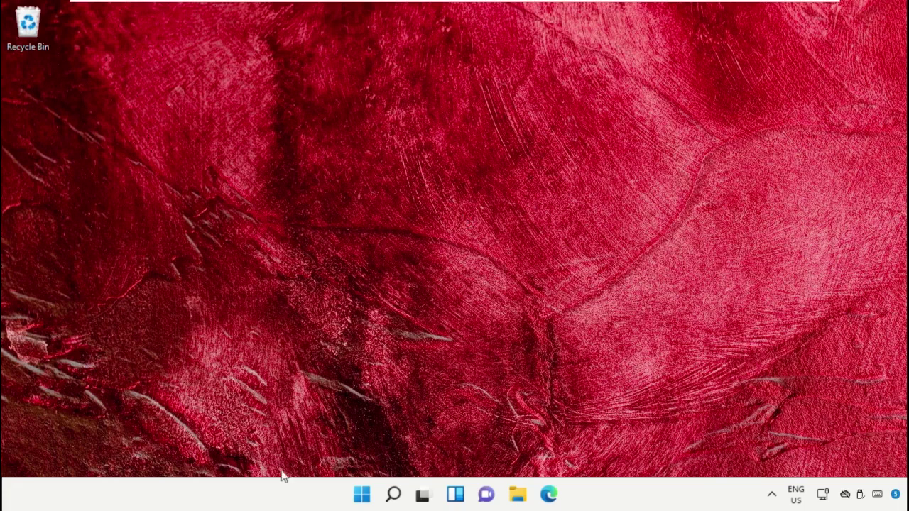
{"action": "right_click", "coordinate": [363, 496]}
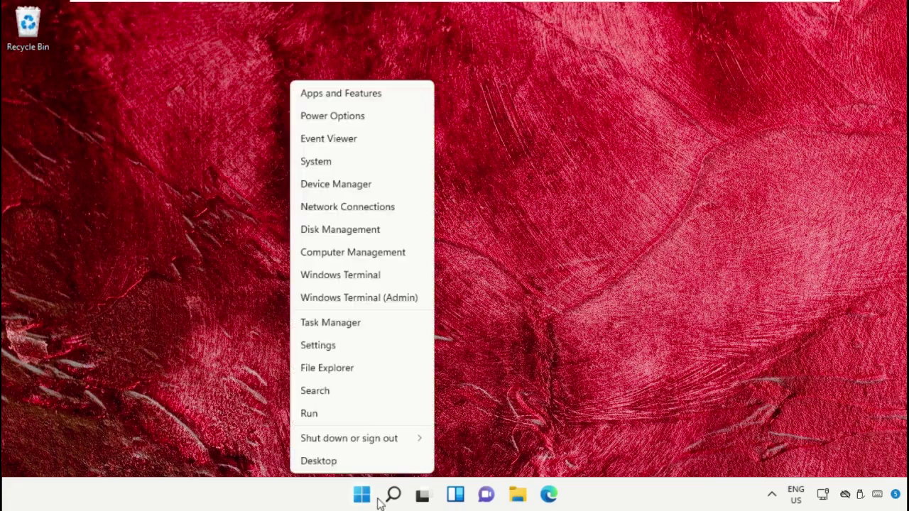
{"action": "left_click", "coordinate": [355, 186]}
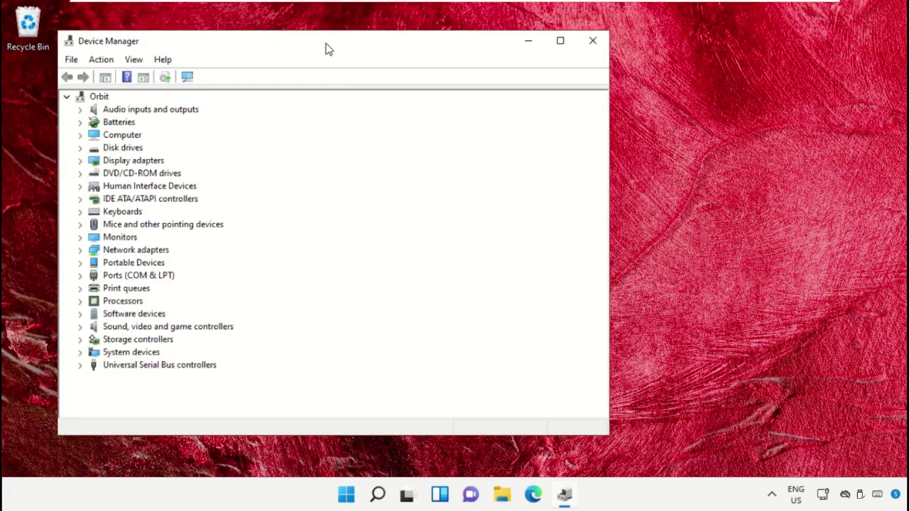
{"action": "left_click_drag", "start_coordinate": [325, 47], "coordinate": [523, 42]}
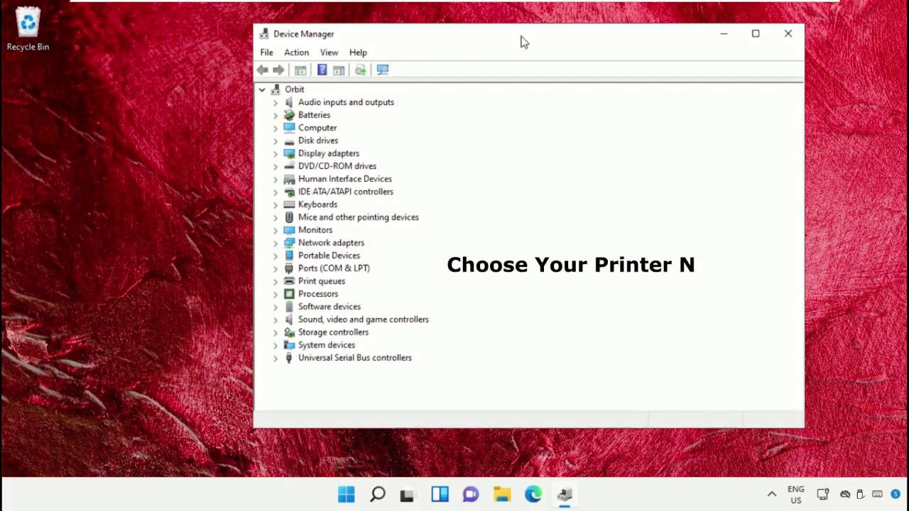
Step: Expand Print queues, search automatically for a Microsoft Print to PDF driver update, and close the update dialog
{"action": "left_click", "coordinate": [305, 281]}
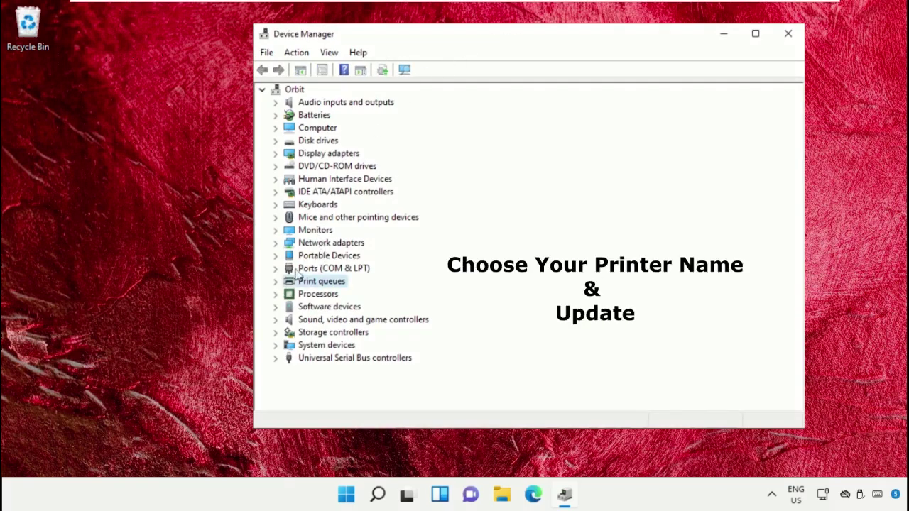
{"action": "left_click", "coordinate": [275, 281]}
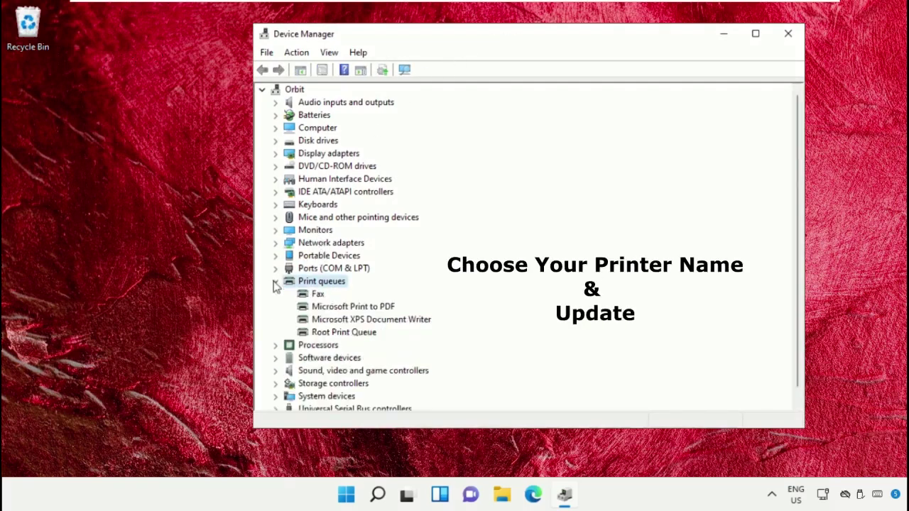
{"action": "left_click", "coordinate": [332, 307]}
{"action": "right_click", "coordinate": [330, 308]}
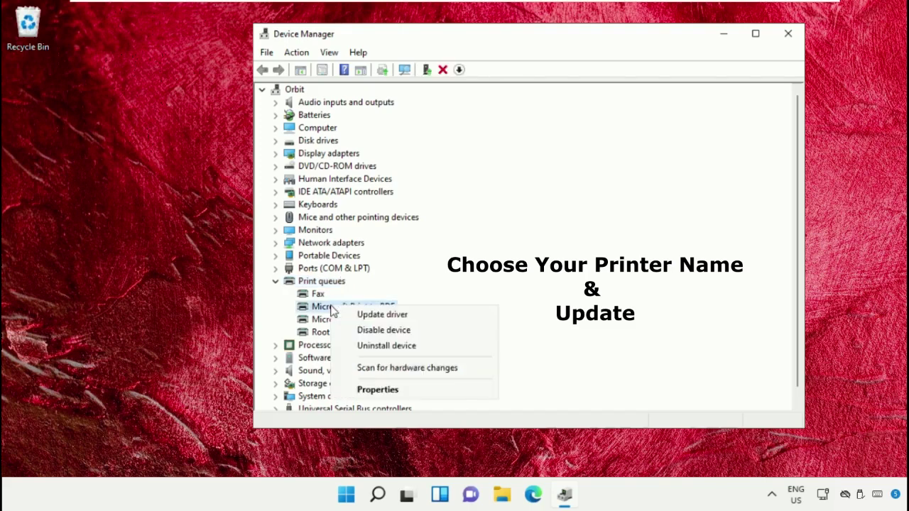
{"action": "left_click", "coordinate": [387, 315]}
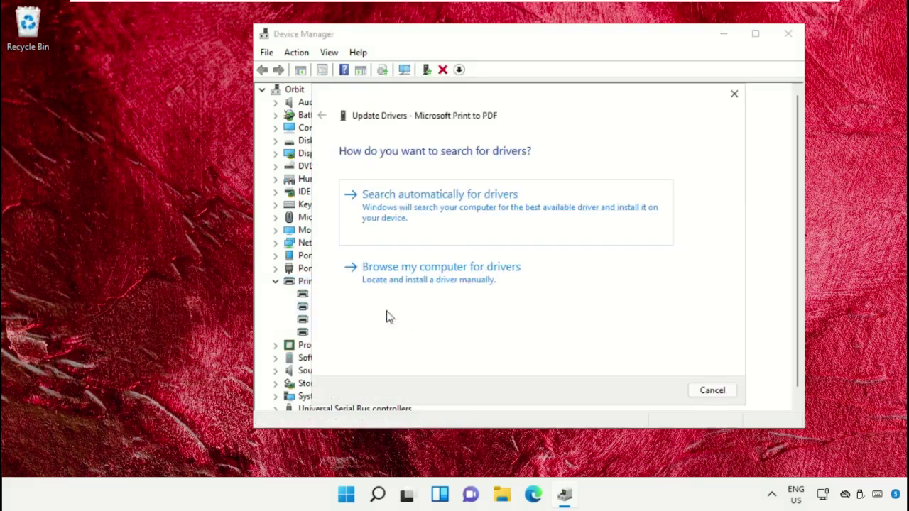
{"action": "left_click", "coordinate": [468, 209]}
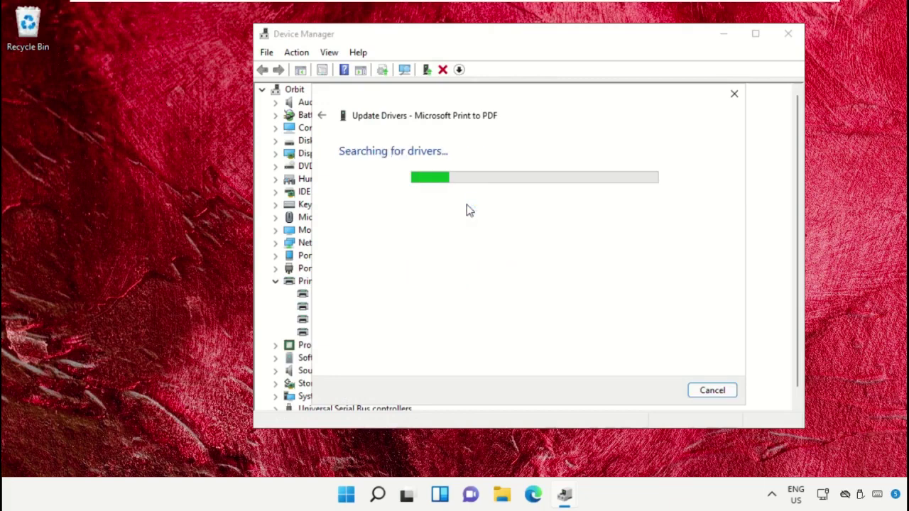
{"action": "left_click", "coordinate": [733, 94]}
Step: Manually install the Generic software device driver for Microsoft Print to PDF from the available driver list, and close Device Manager
{"action": "right_click", "coordinate": [365, 307]}
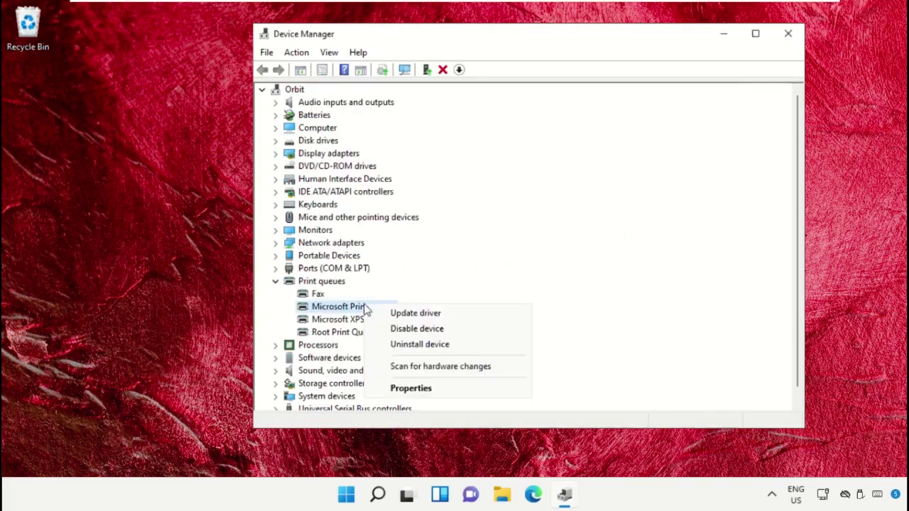
{"action": "left_click", "coordinate": [386, 313]}
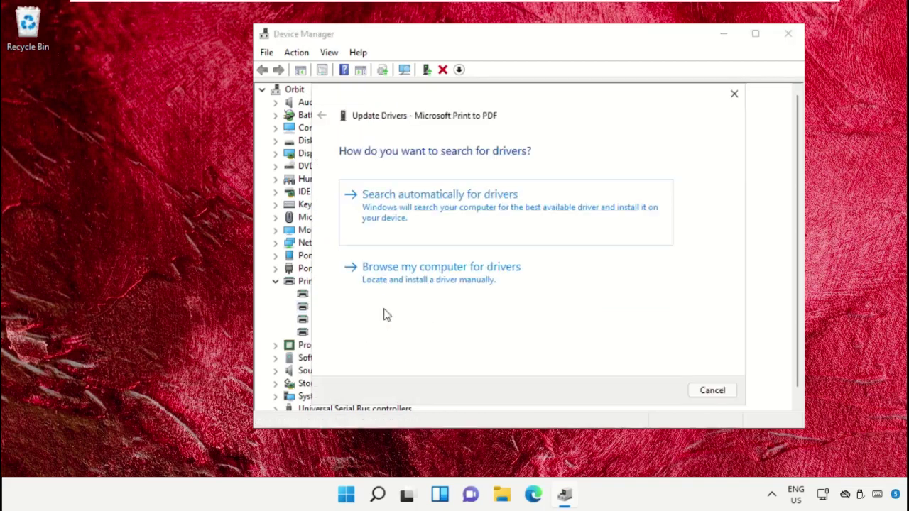
{"action": "left_click", "coordinate": [457, 284]}
{"action": "left_click", "coordinate": [458, 297]}
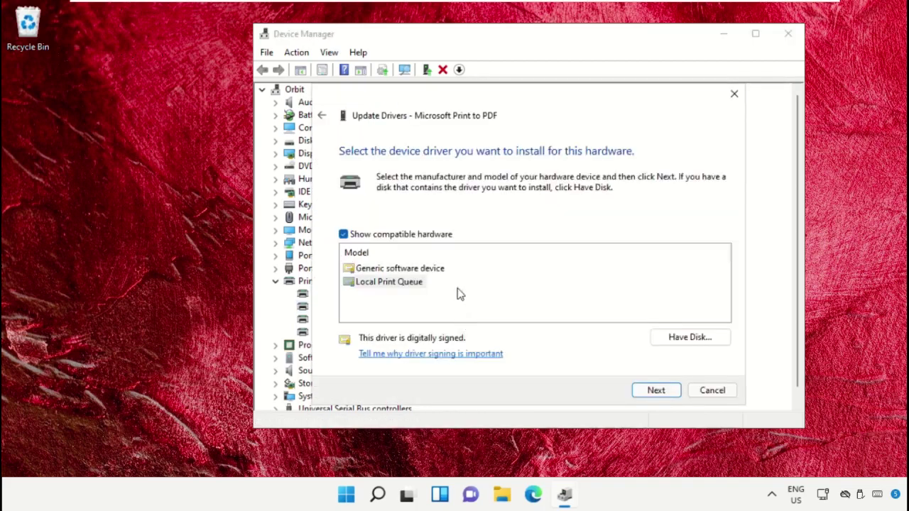
{"action": "left_click", "coordinate": [374, 269]}
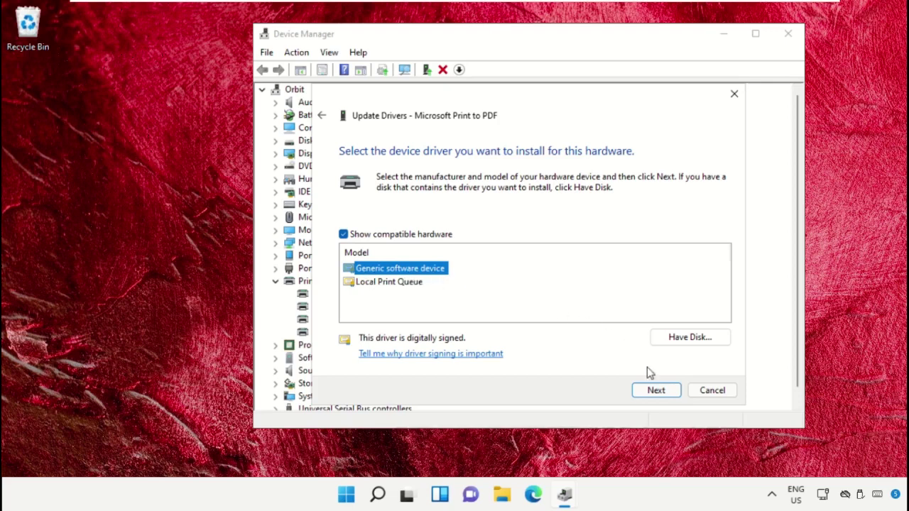
{"action": "left_click", "coordinate": [653, 389]}
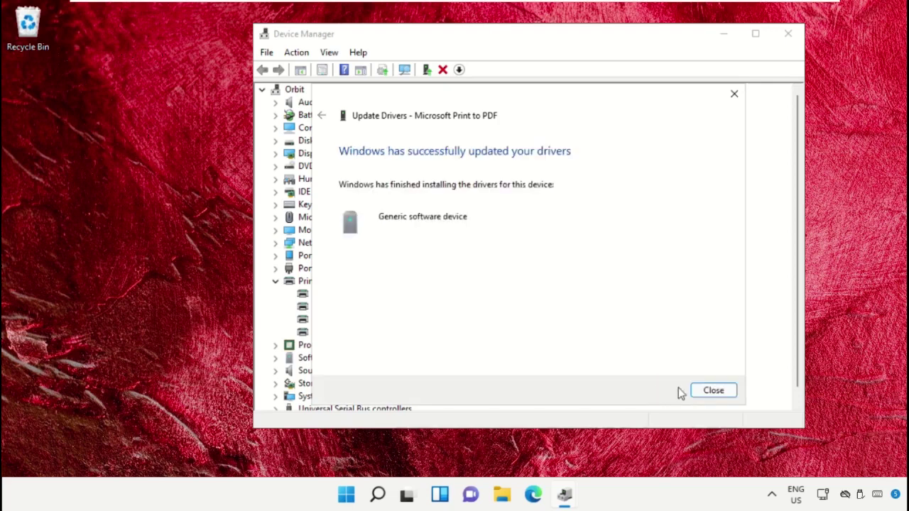
{"action": "left_click", "coordinate": [703, 391]}
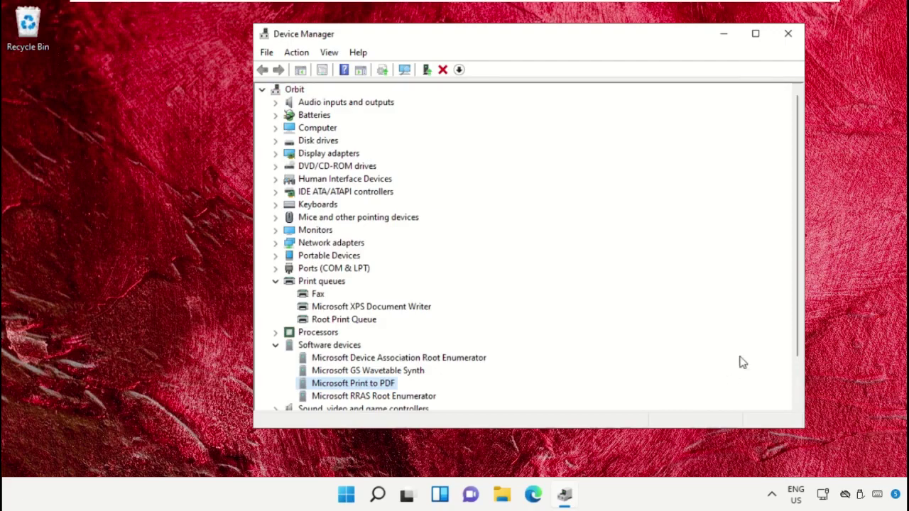
{"action": "left_click", "coordinate": [788, 37]}
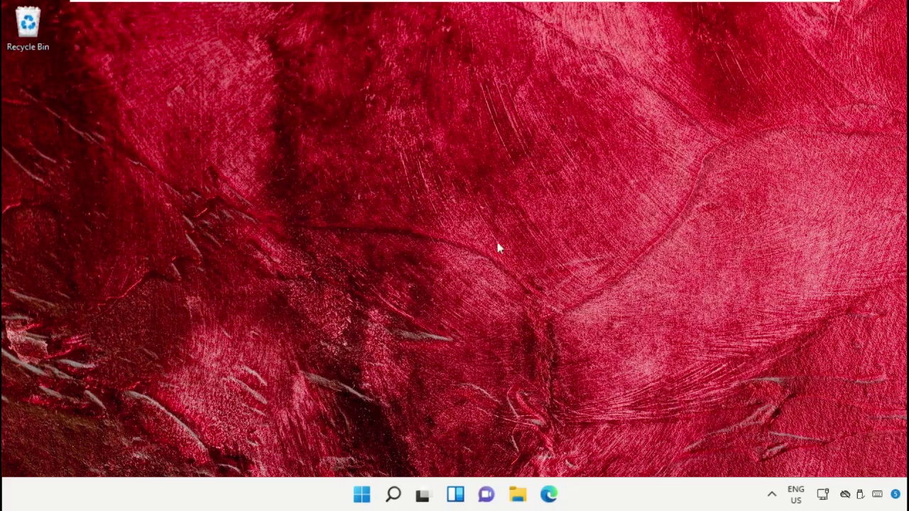
Step: Search Windows for "Troubleshoot Settings", open that system settings page and go to its Other troubleshooters list
{"action": "left_click", "coordinate": [393, 494]}
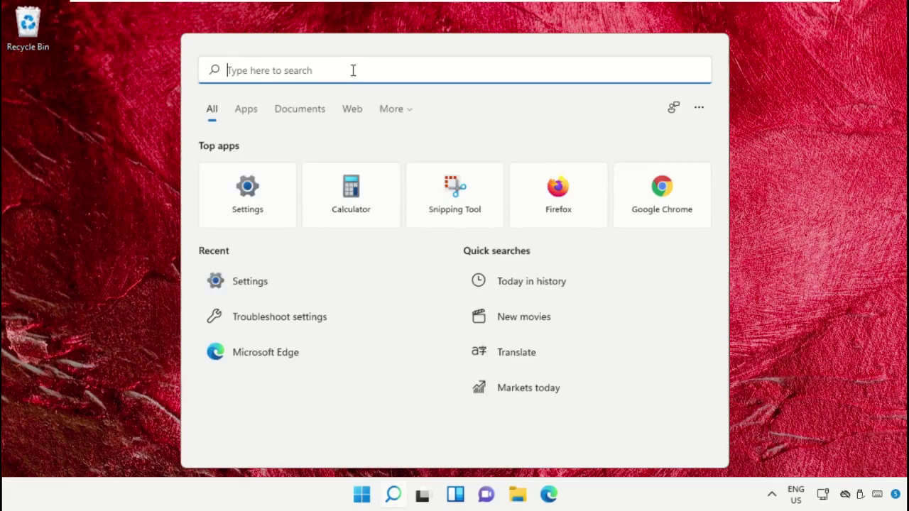
{"action": "type", "text": "Troubleshoot Settin"}
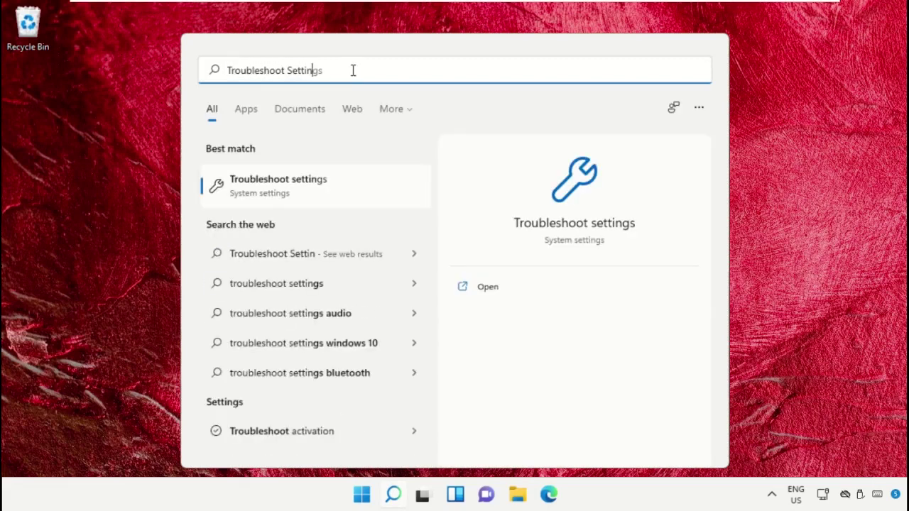
{"action": "type", "text": "gs"}
{"action": "left_click", "coordinate": [274, 191]}
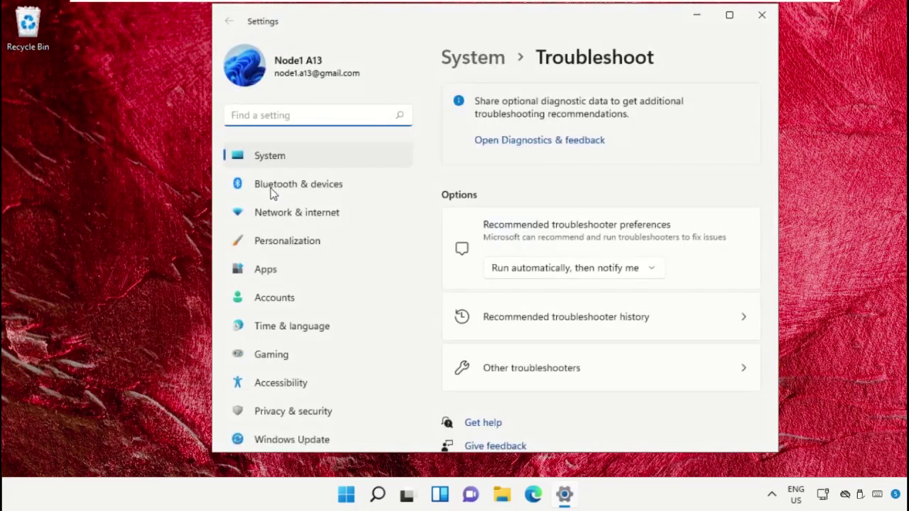
{"action": "left_click", "coordinate": [493, 368]}
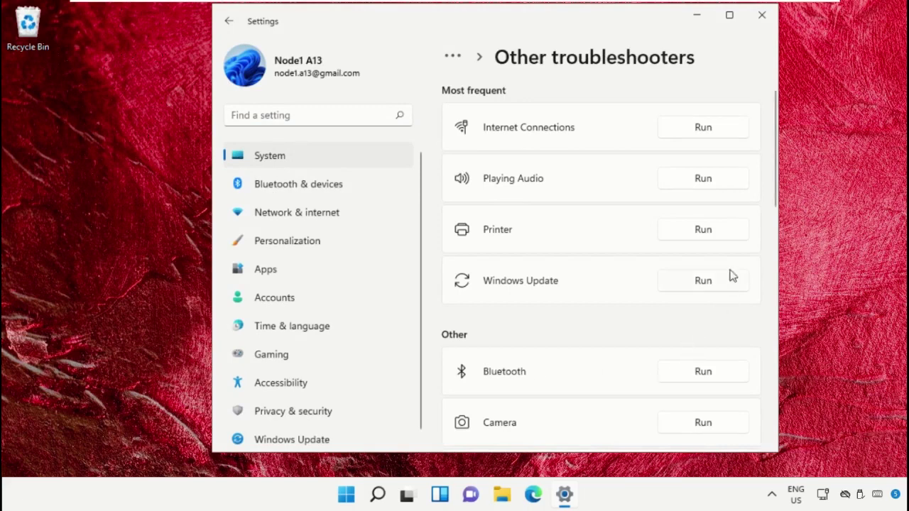
Step: Run the Printer troubleshooter, then close both the troubleshooter and Settings
{"action": "left_click", "coordinate": [733, 242]}
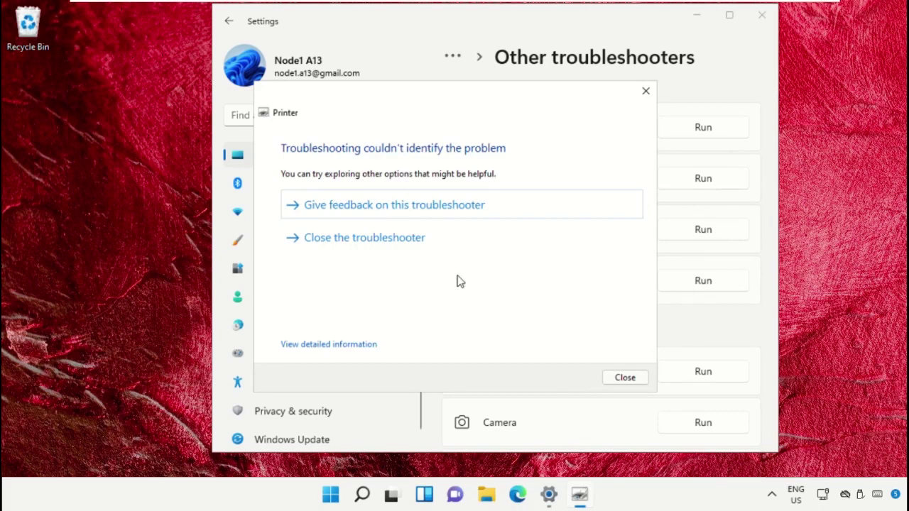
{"action": "left_click", "coordinate": [646, 383]}
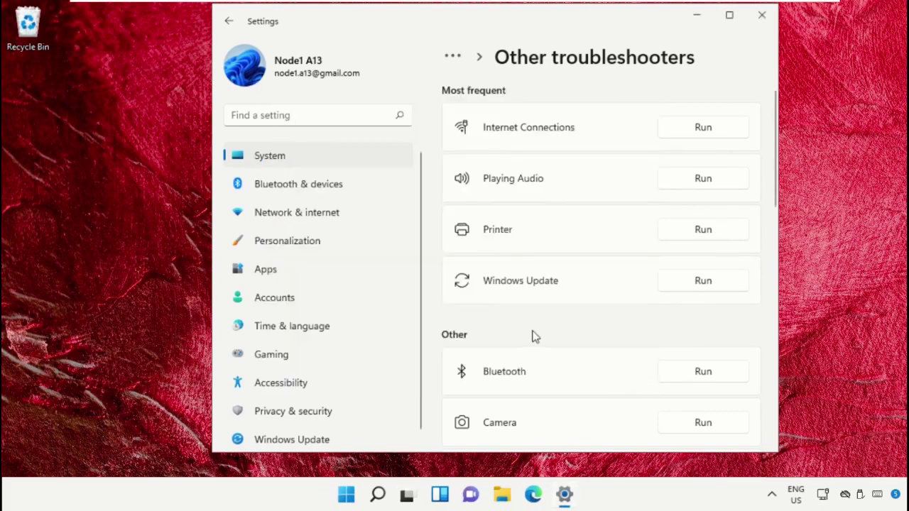
{"action": "left_click", "coordinate": [761, 19]}
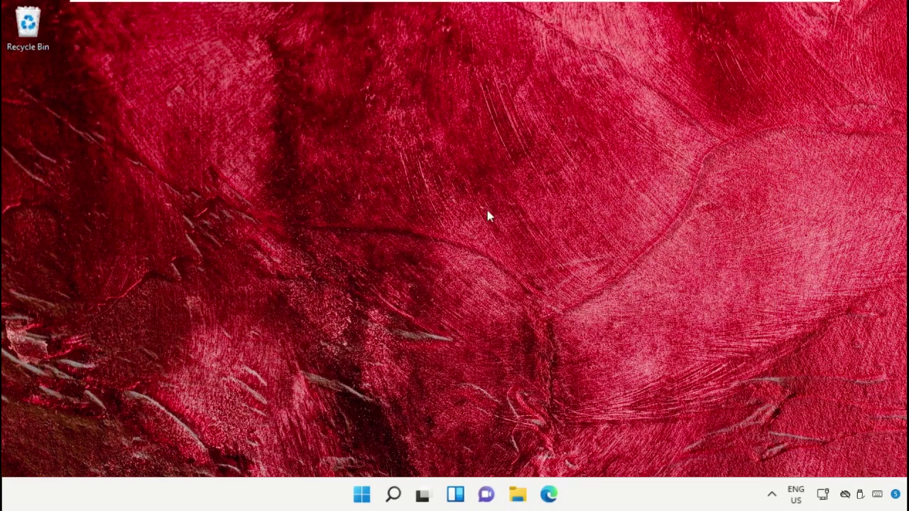
Step: Bring up the Windows power options for shutting down or restarting the computer
{"action": "left_click", "coordinate": [363, 495]}
{"action": "left_click", "coordinate": [629, 446]}
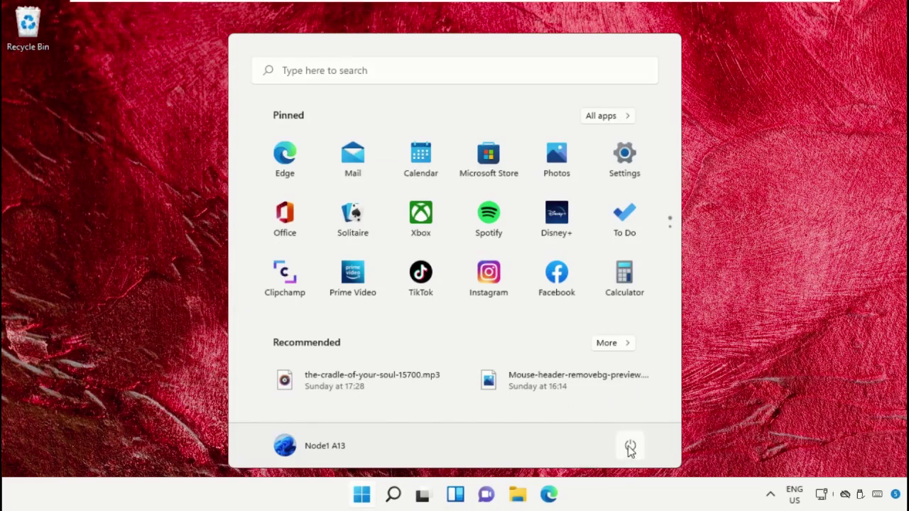
{"action": "left_click", "coordinate": [631, 446]}
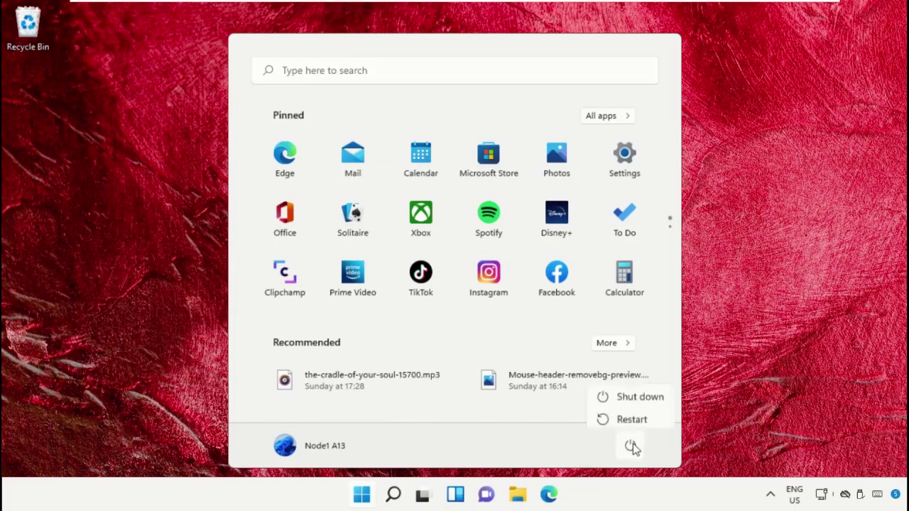